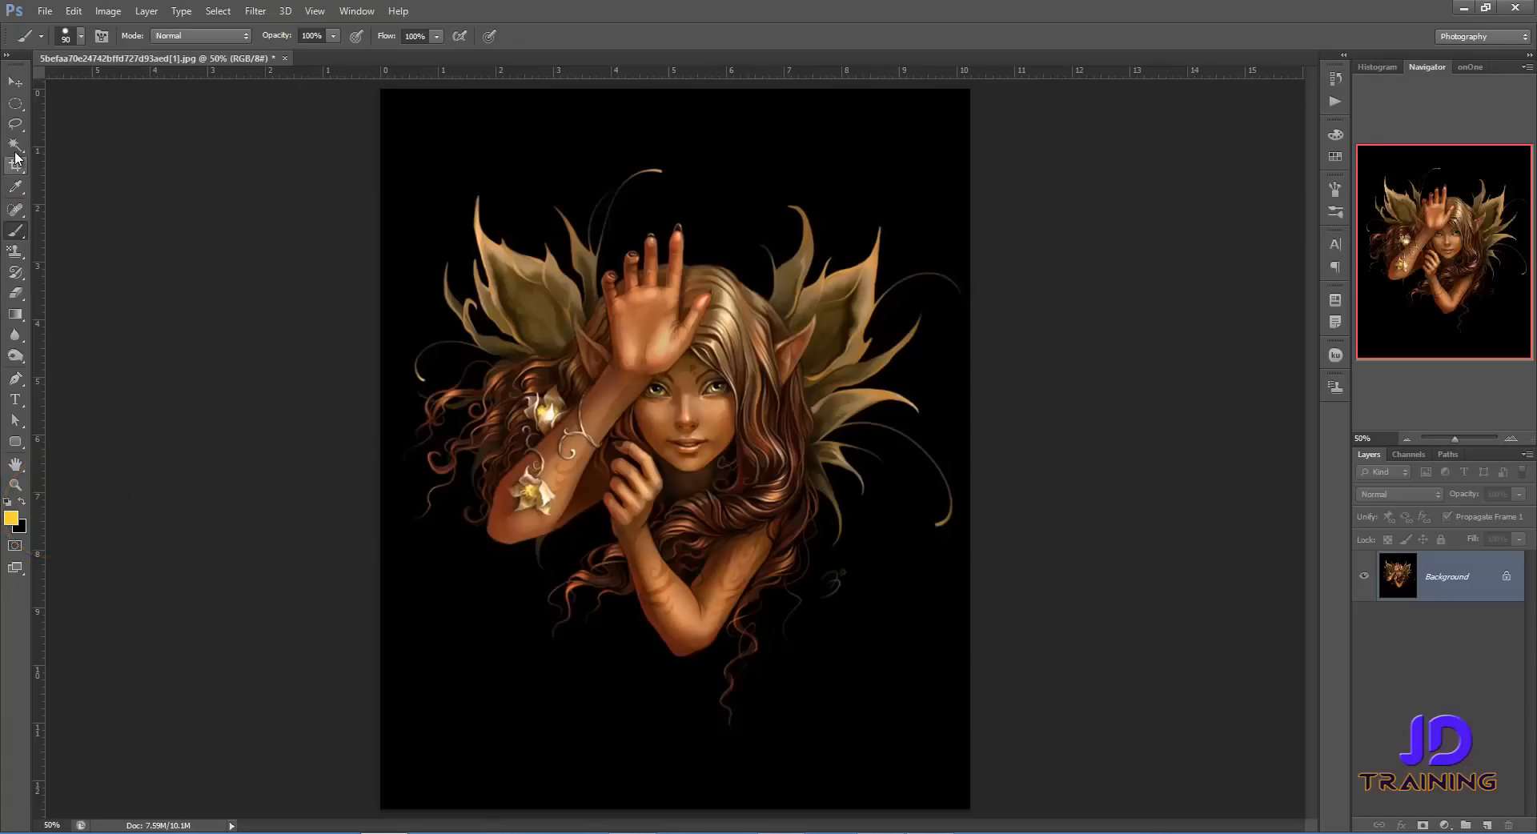
Step: Try to select the fairy by inverting a Magic Wand selection of the black background, and inspect it as a quick mask
click(92, 497)
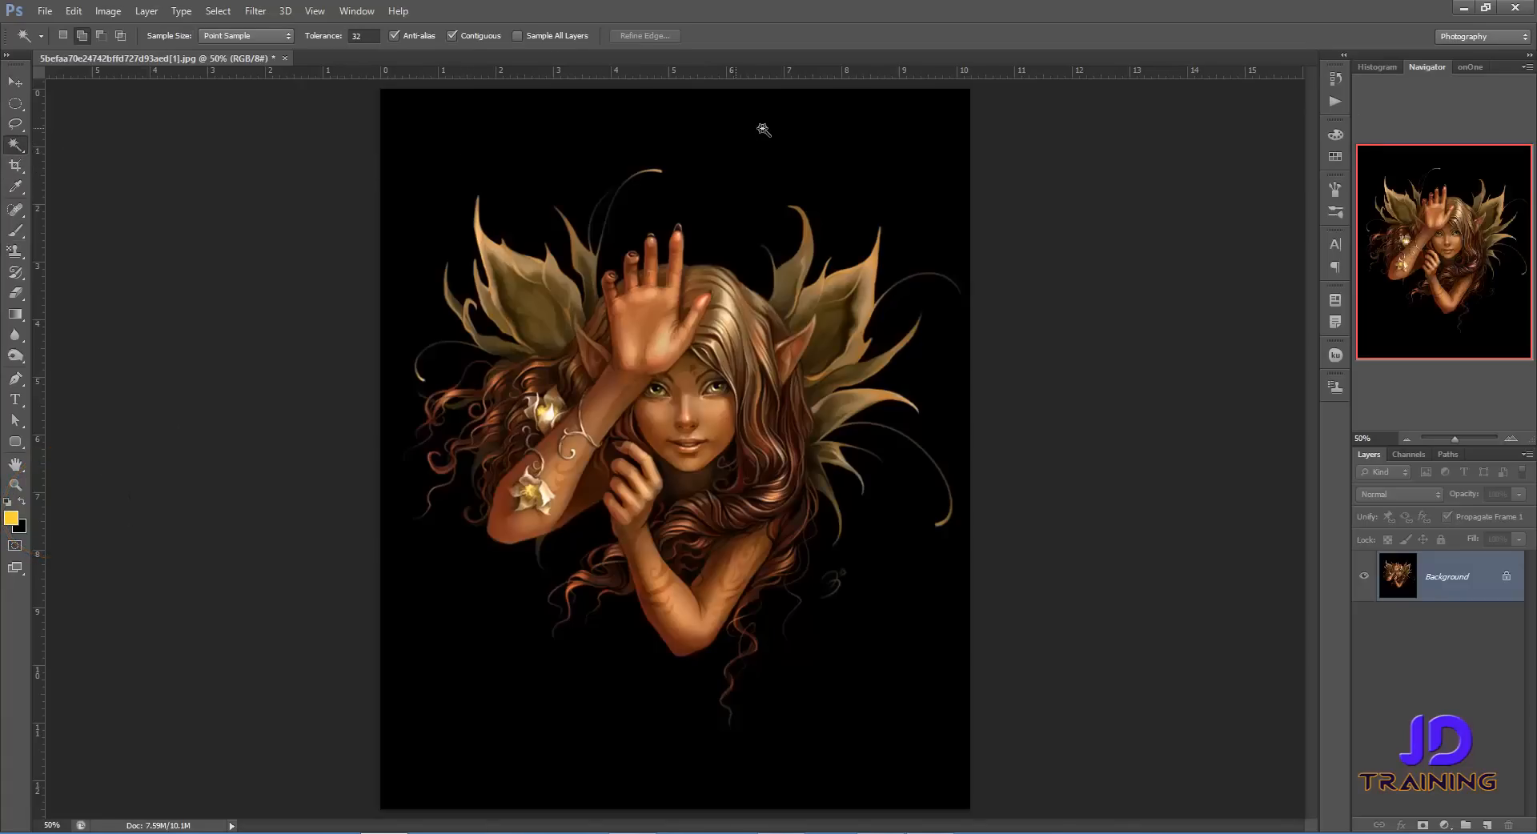
click(714, 142)
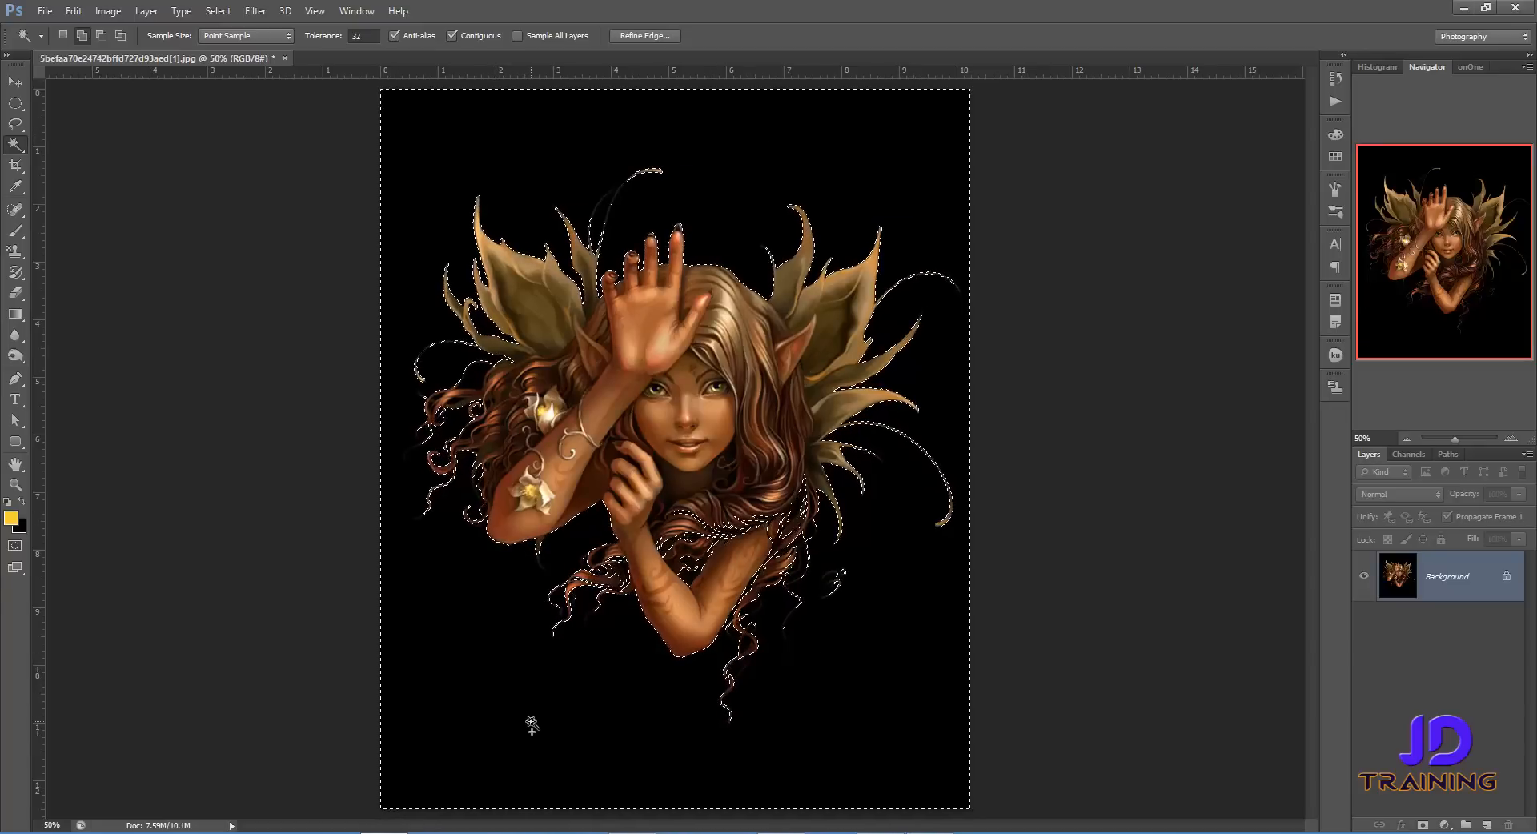
key(ctrl+shift+i)
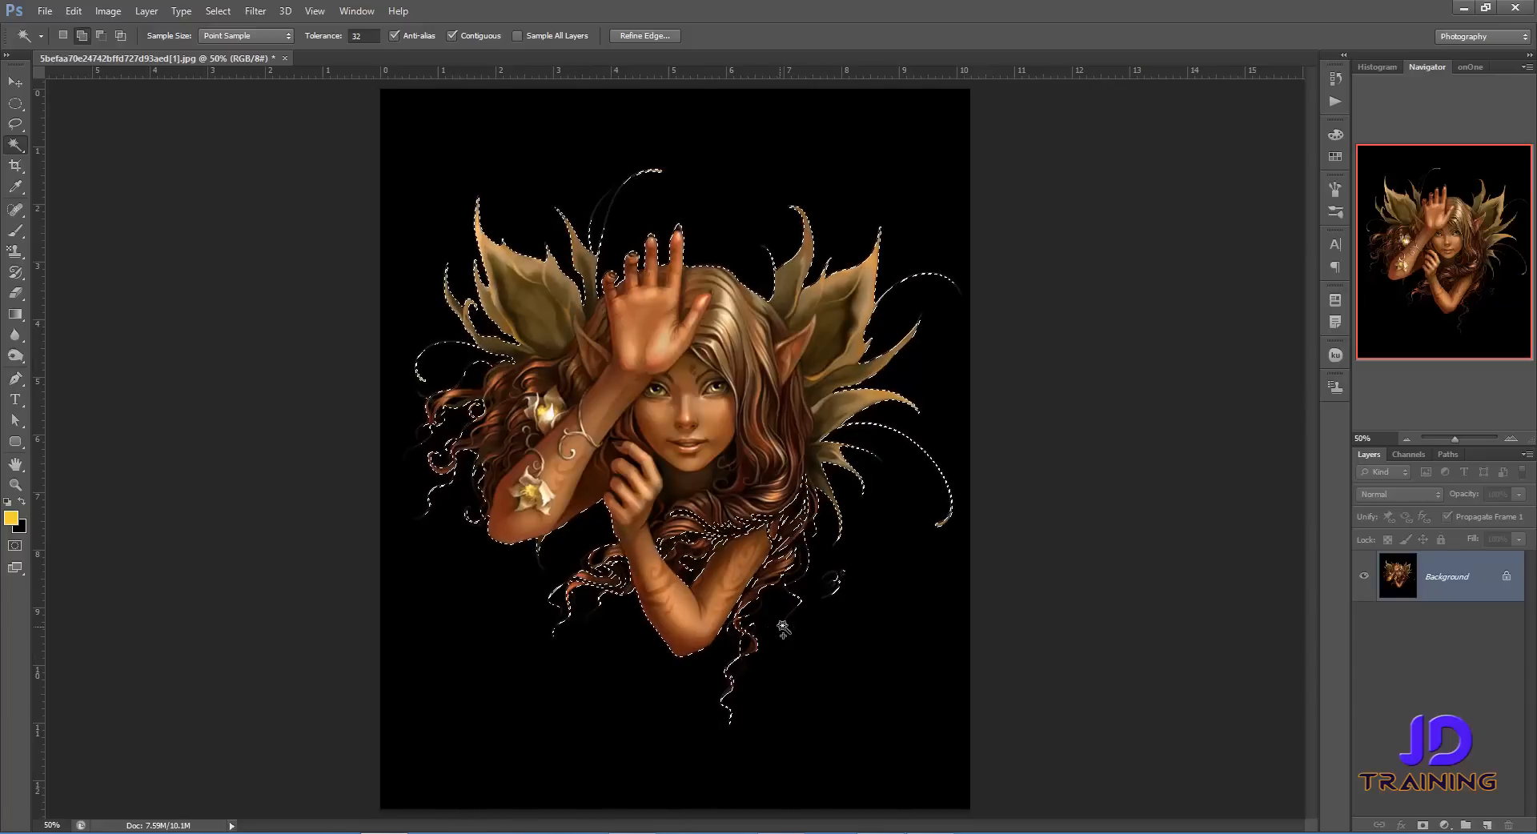
key(q)
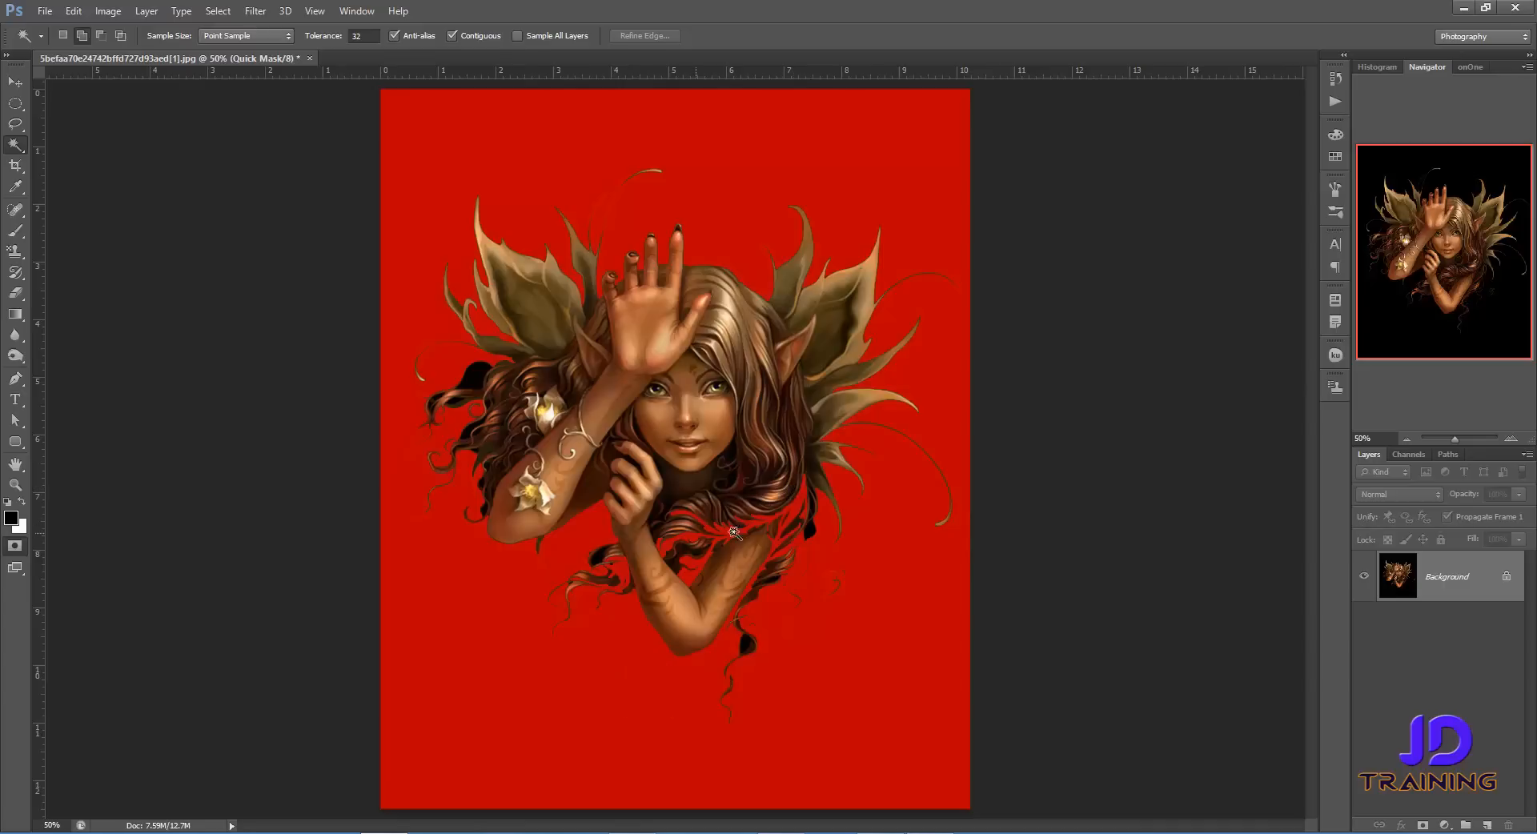
key(q)
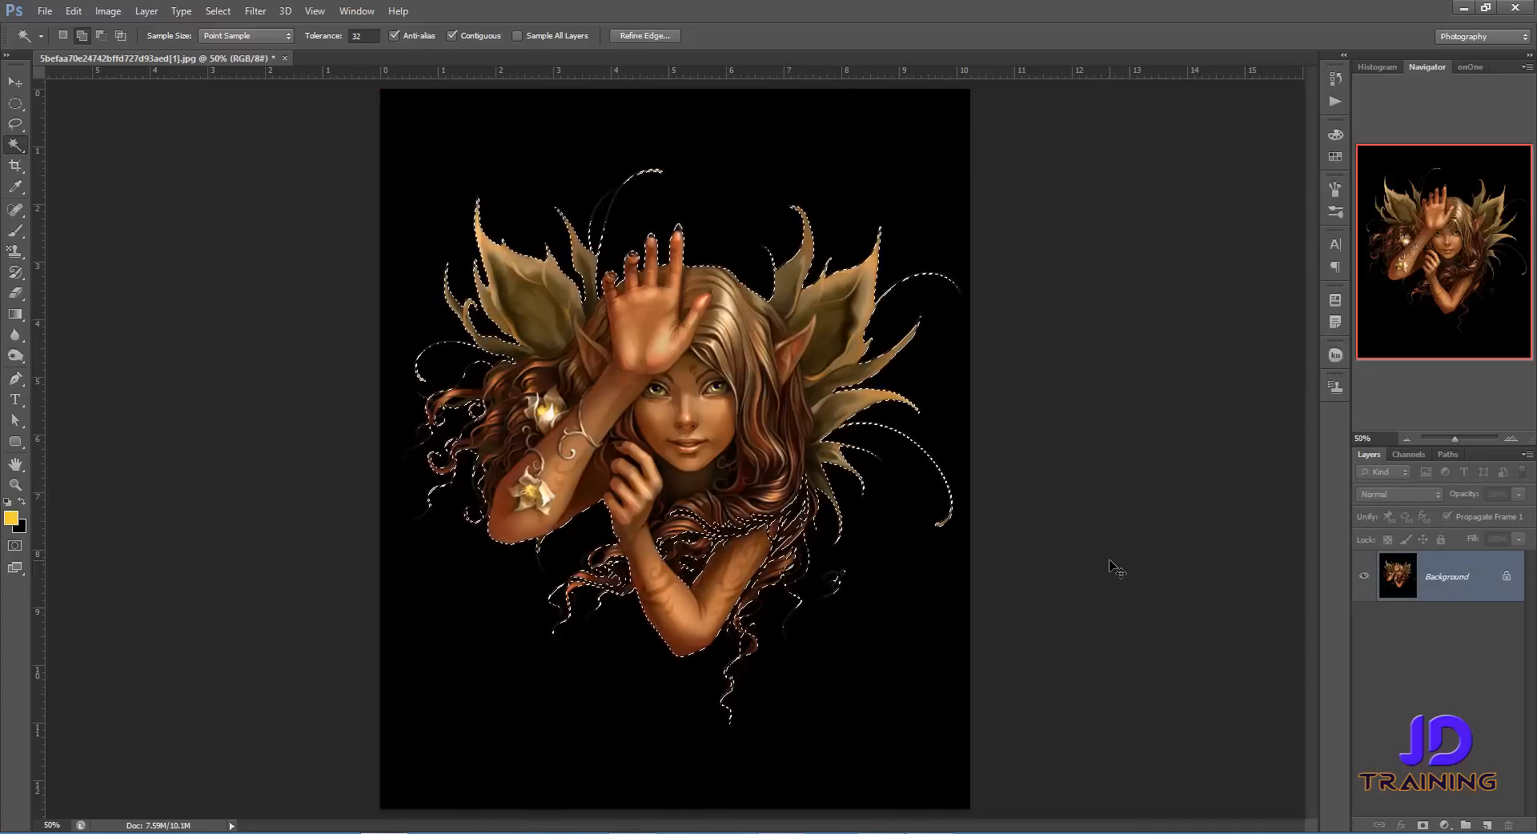
key(ctrl+d)
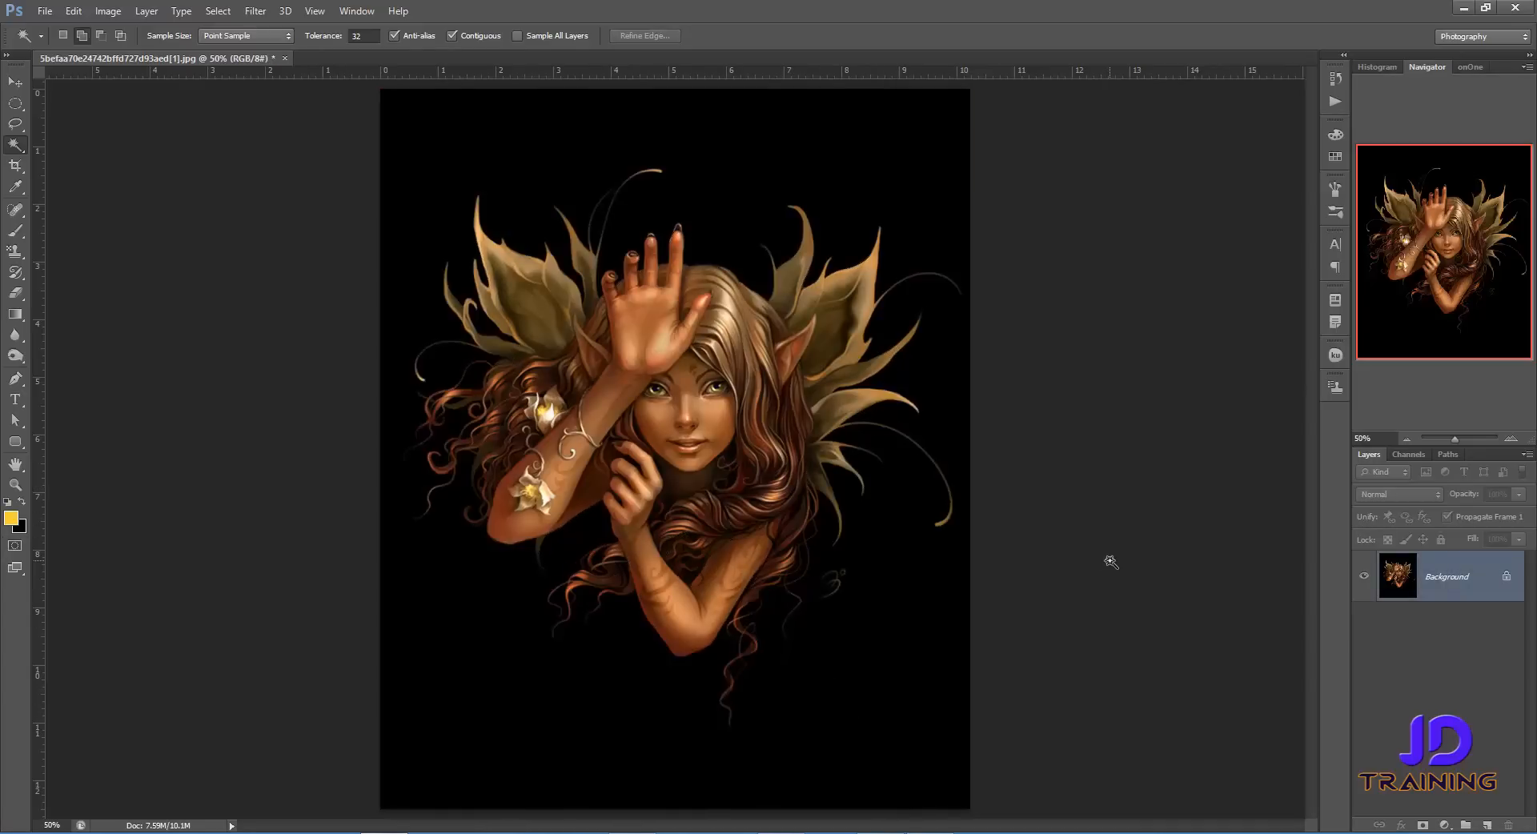
Step: Load the Alpha 1 channel as a selection, copy the selected fairy onto its own layer, and check the cutout without the background
click(1410, 454)
ctrl+click(1383, 595)
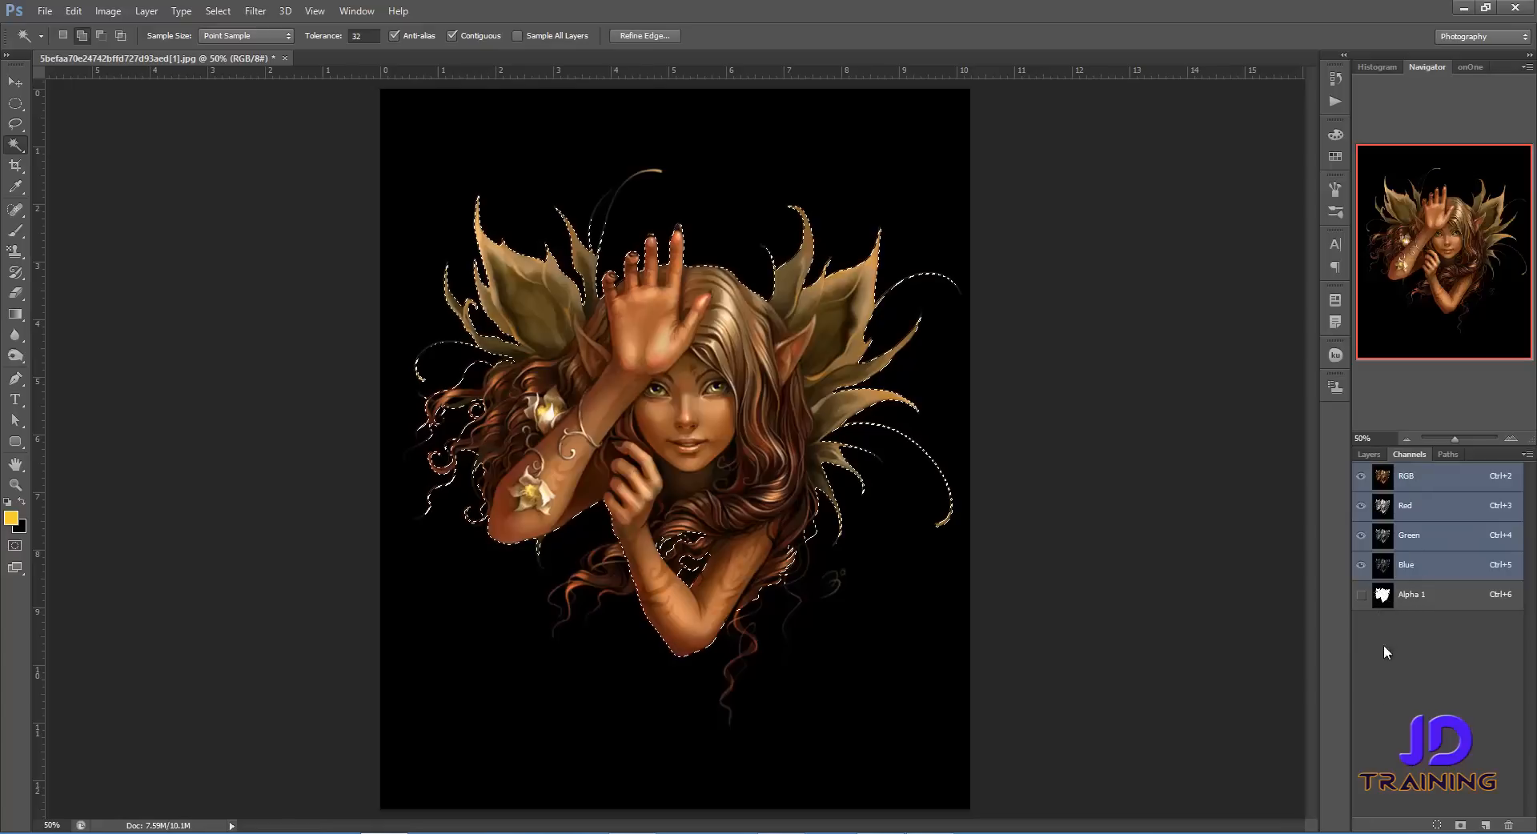
click(1368, 454)
key(ctrl+j)
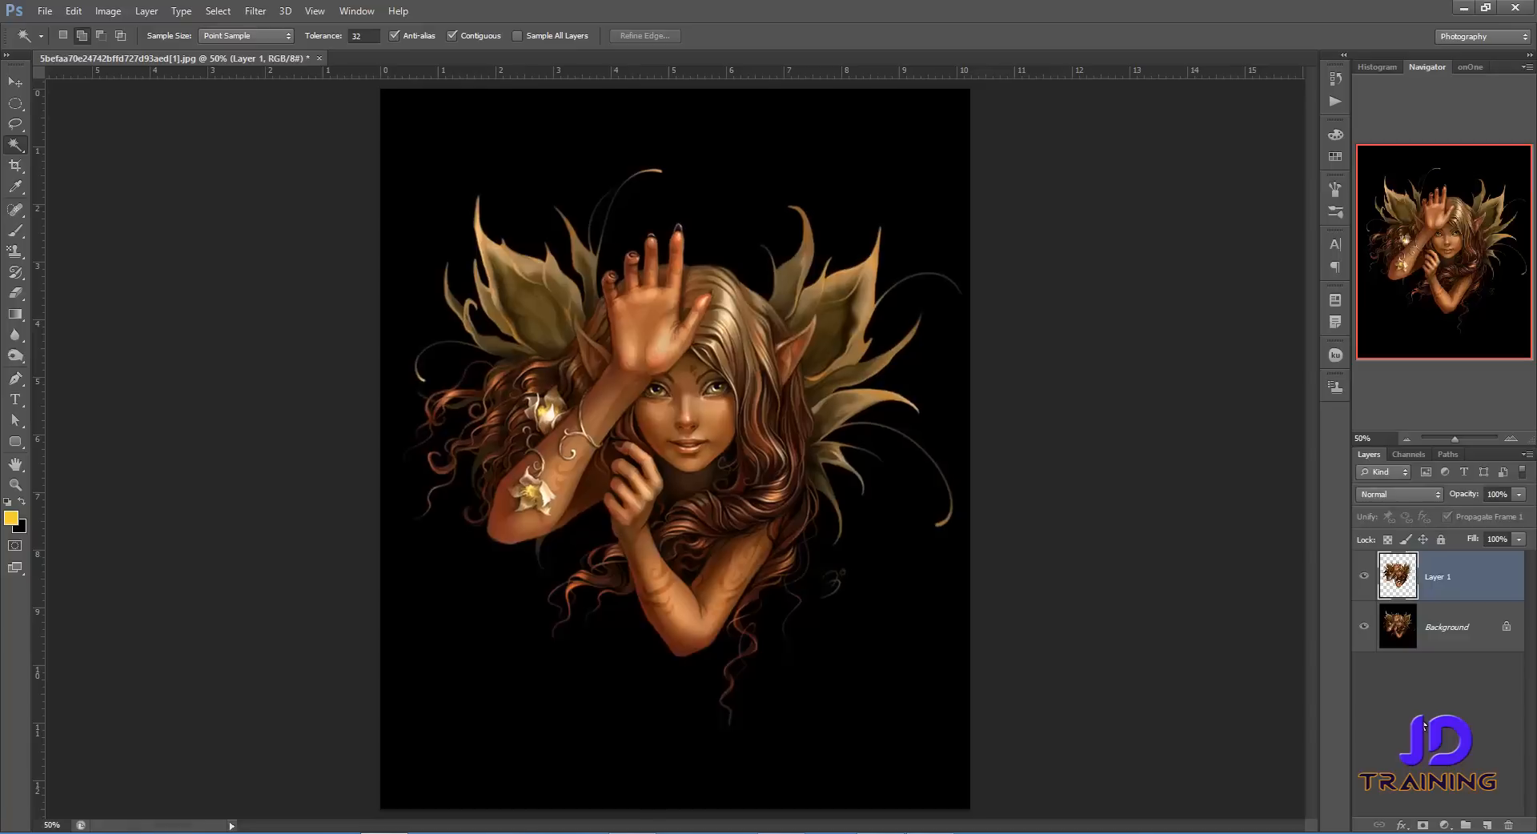
click(1365, 628)
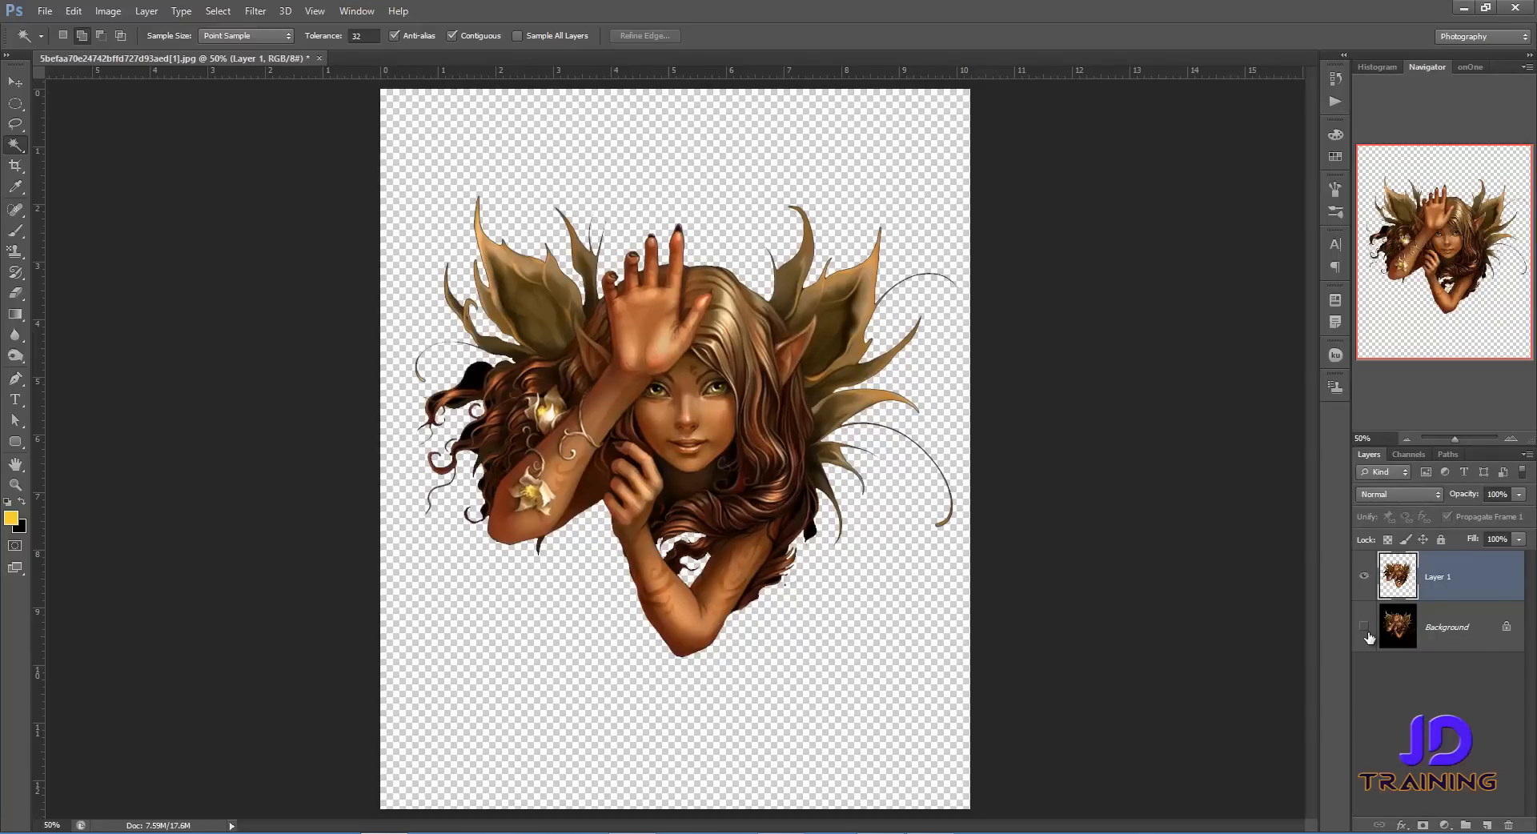
click(1365, 629)
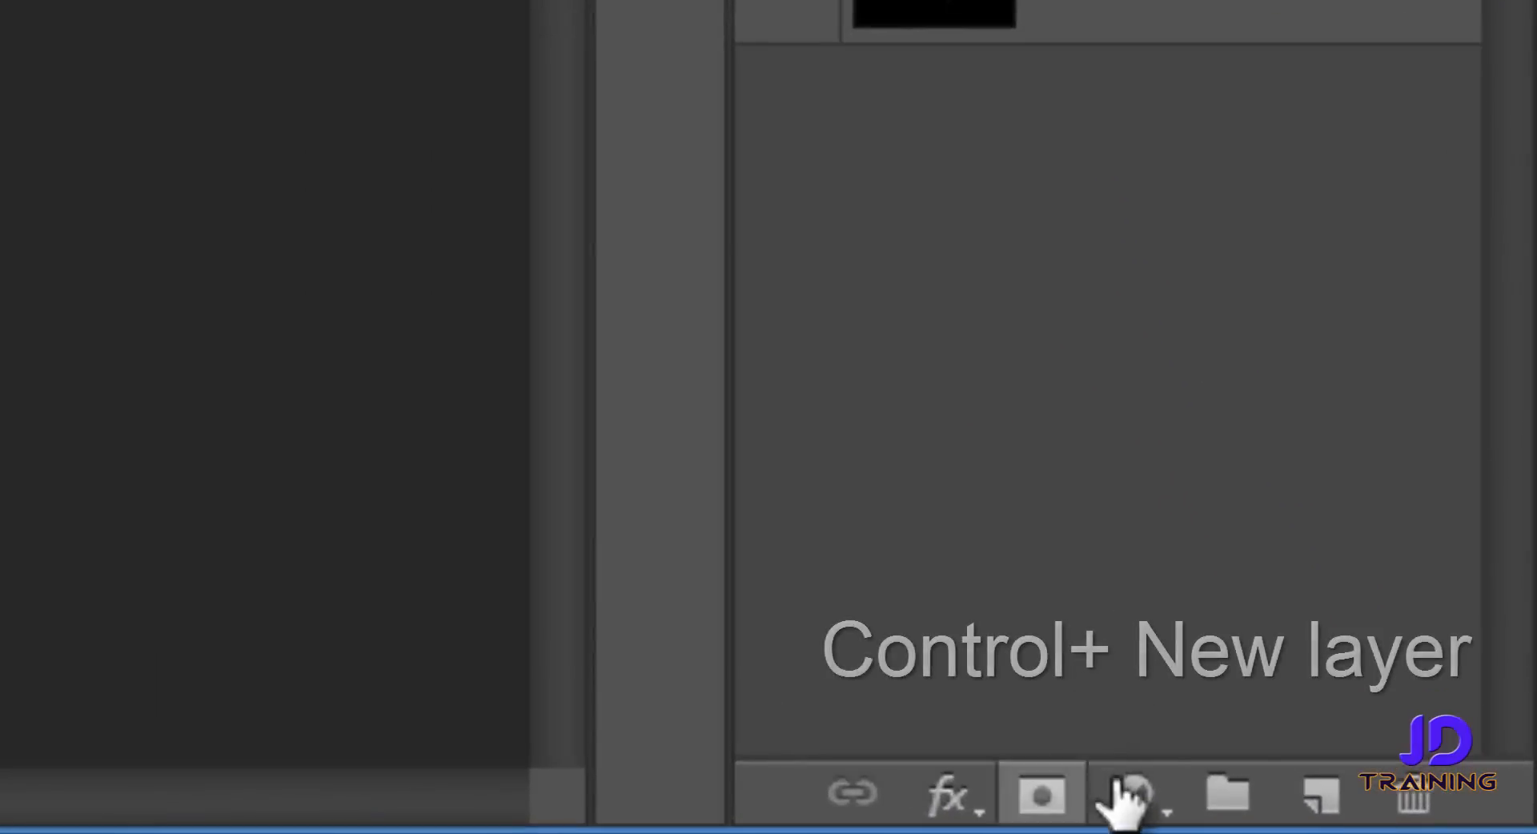
Step: Add a new layer directly below the fairy cutout and fill it with dark brown
ctrl+click(1323, 793)
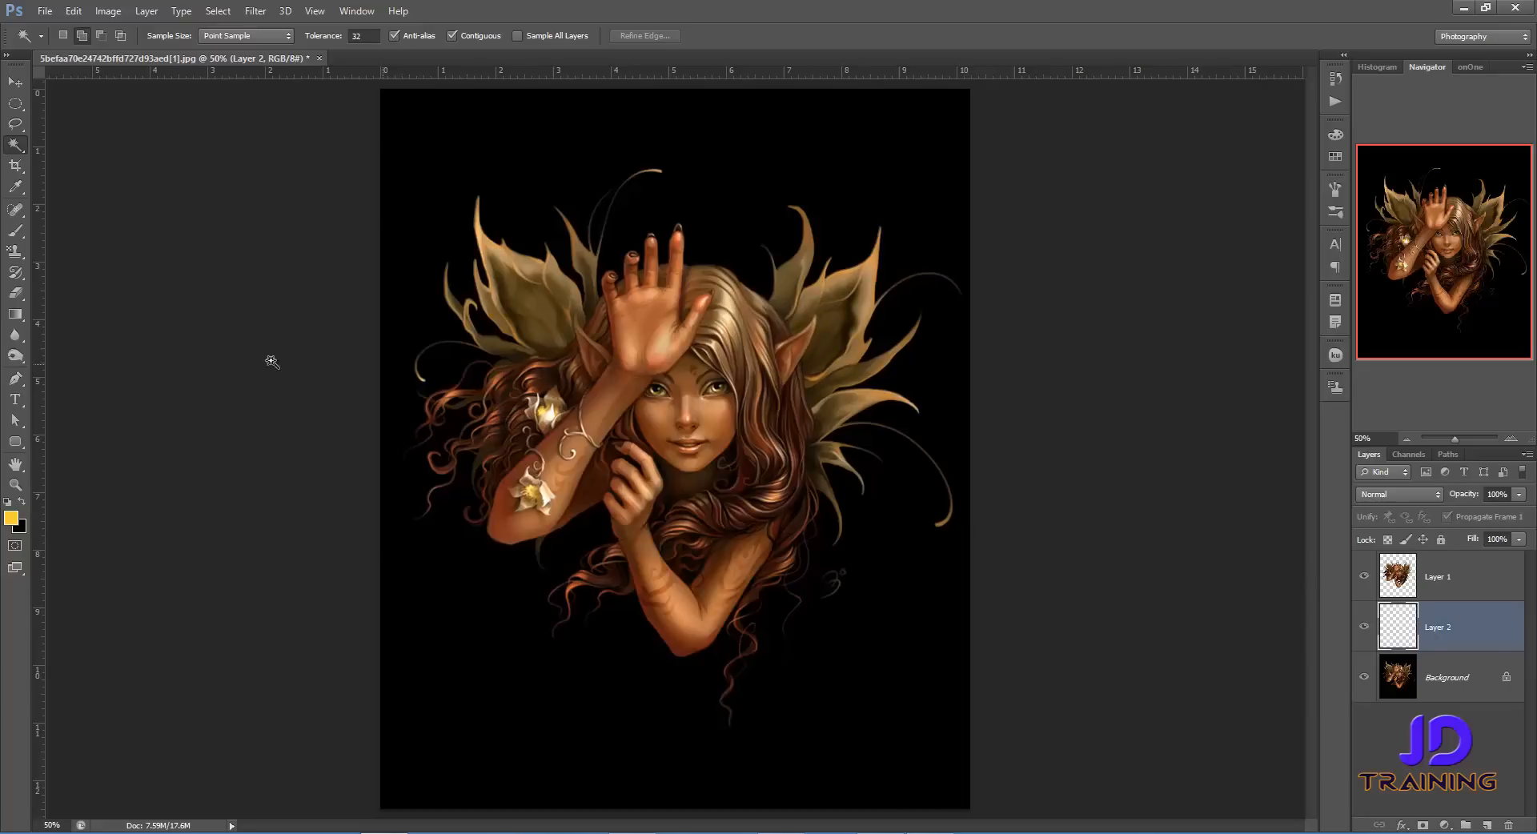
click(18, 231)
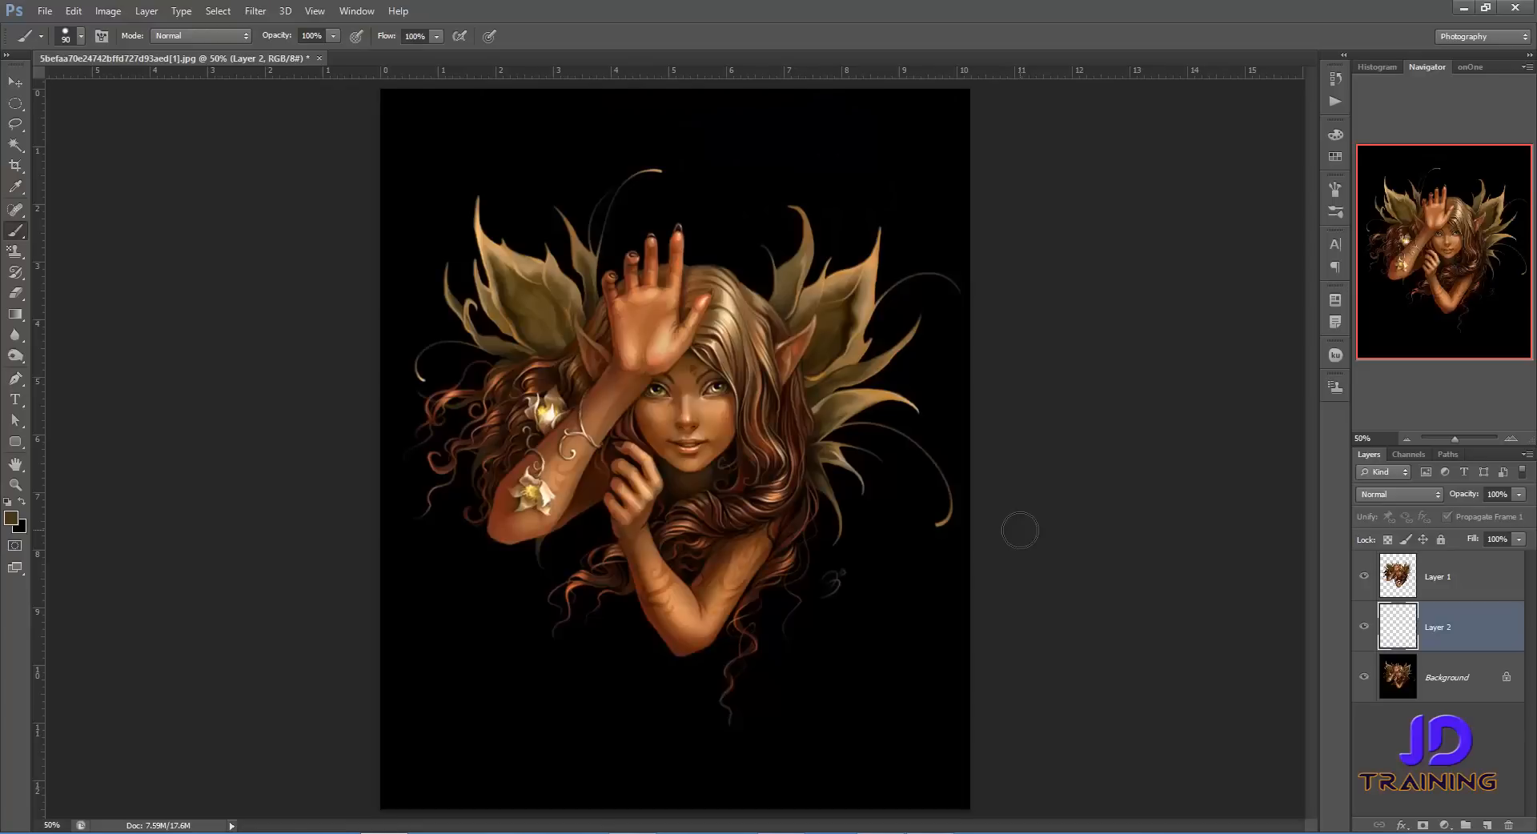
key(alt+BackSpace)
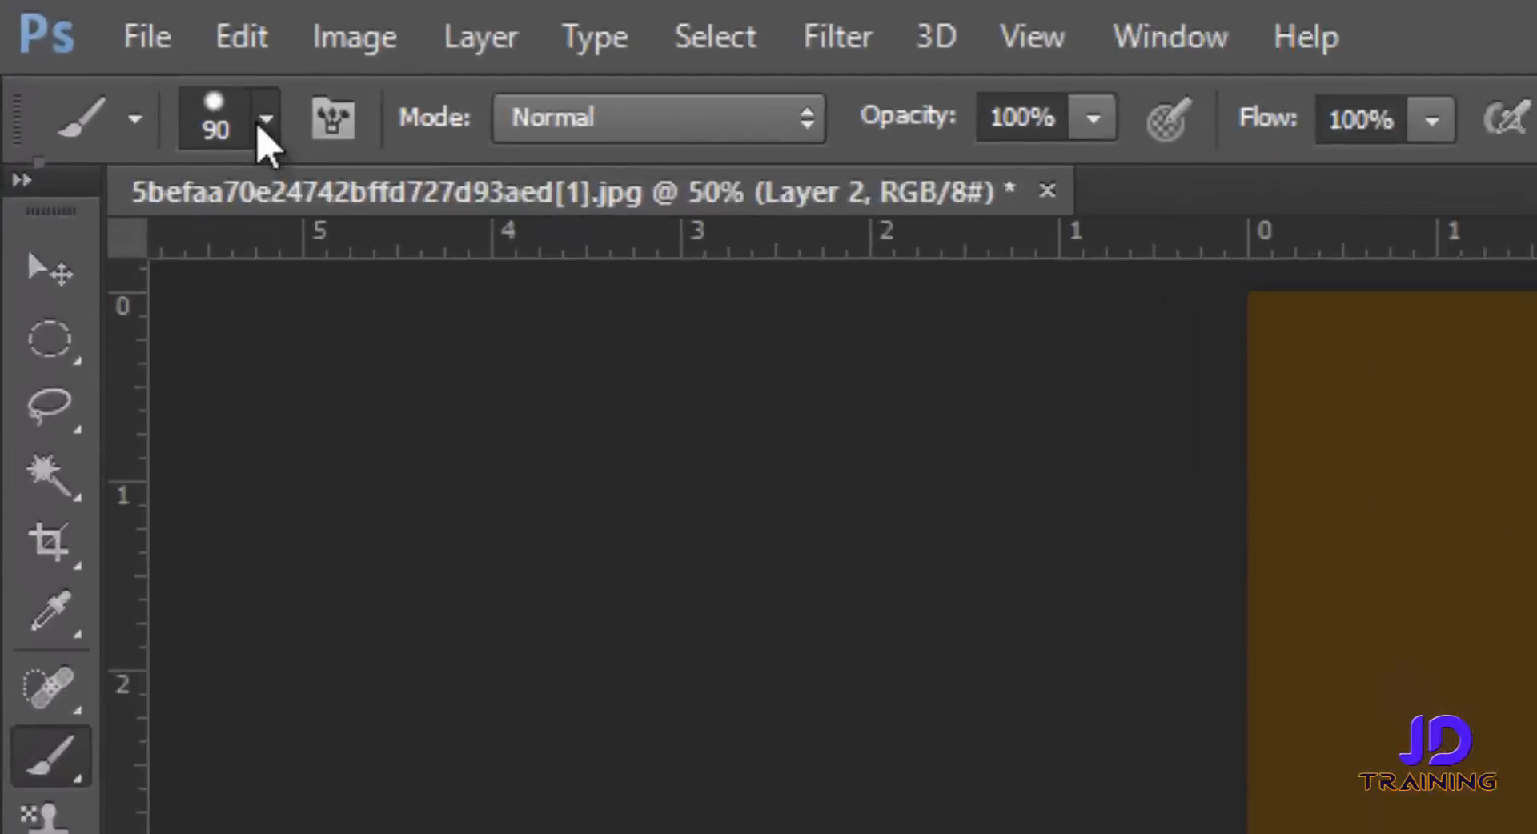
Step: Set the round brush to a size of 1400 px with 0% hardness
click(254, 123)
click(926, 388)
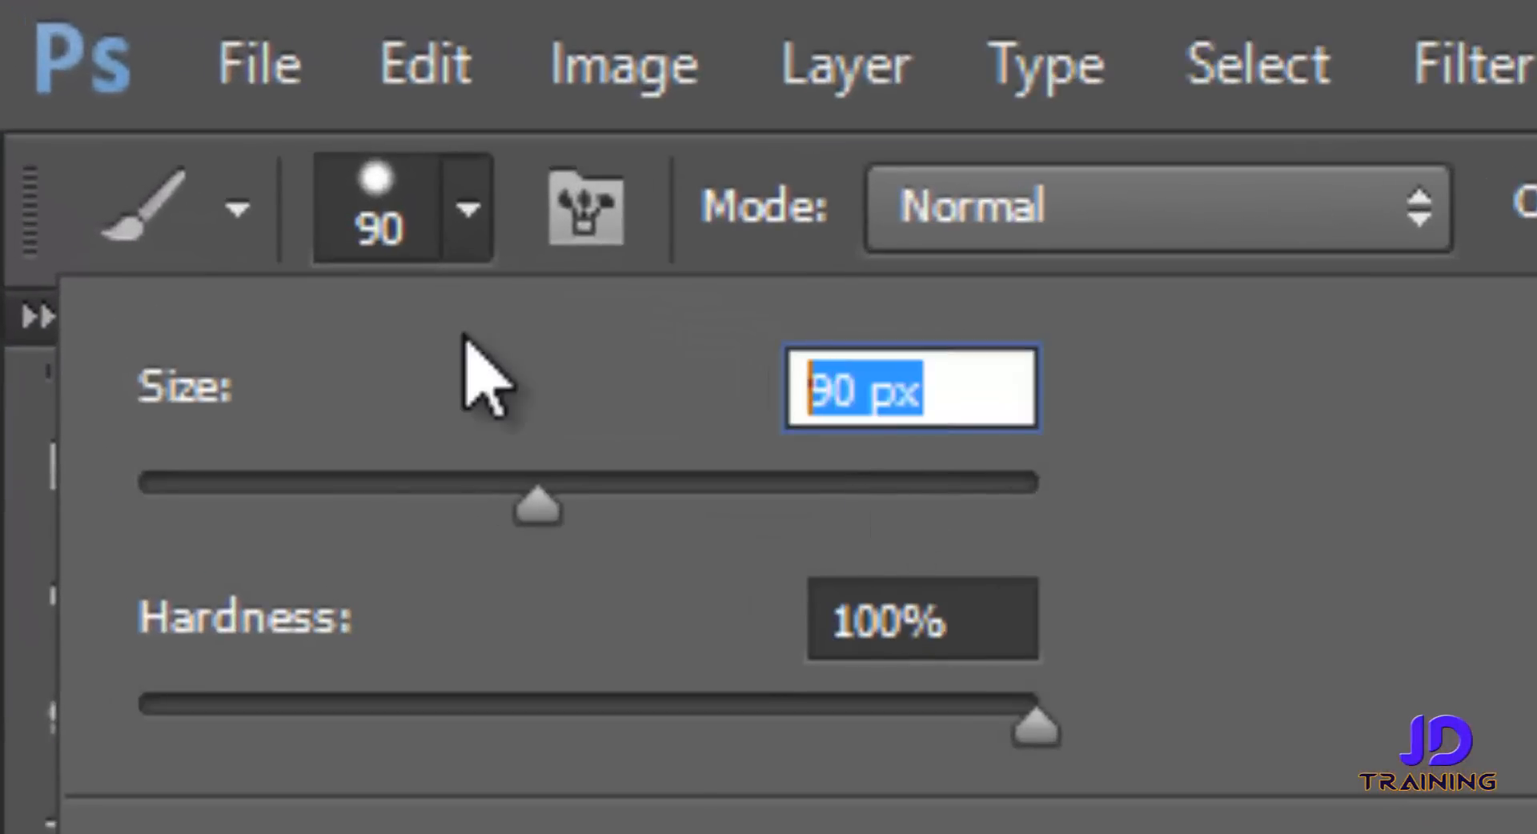
text(1400)
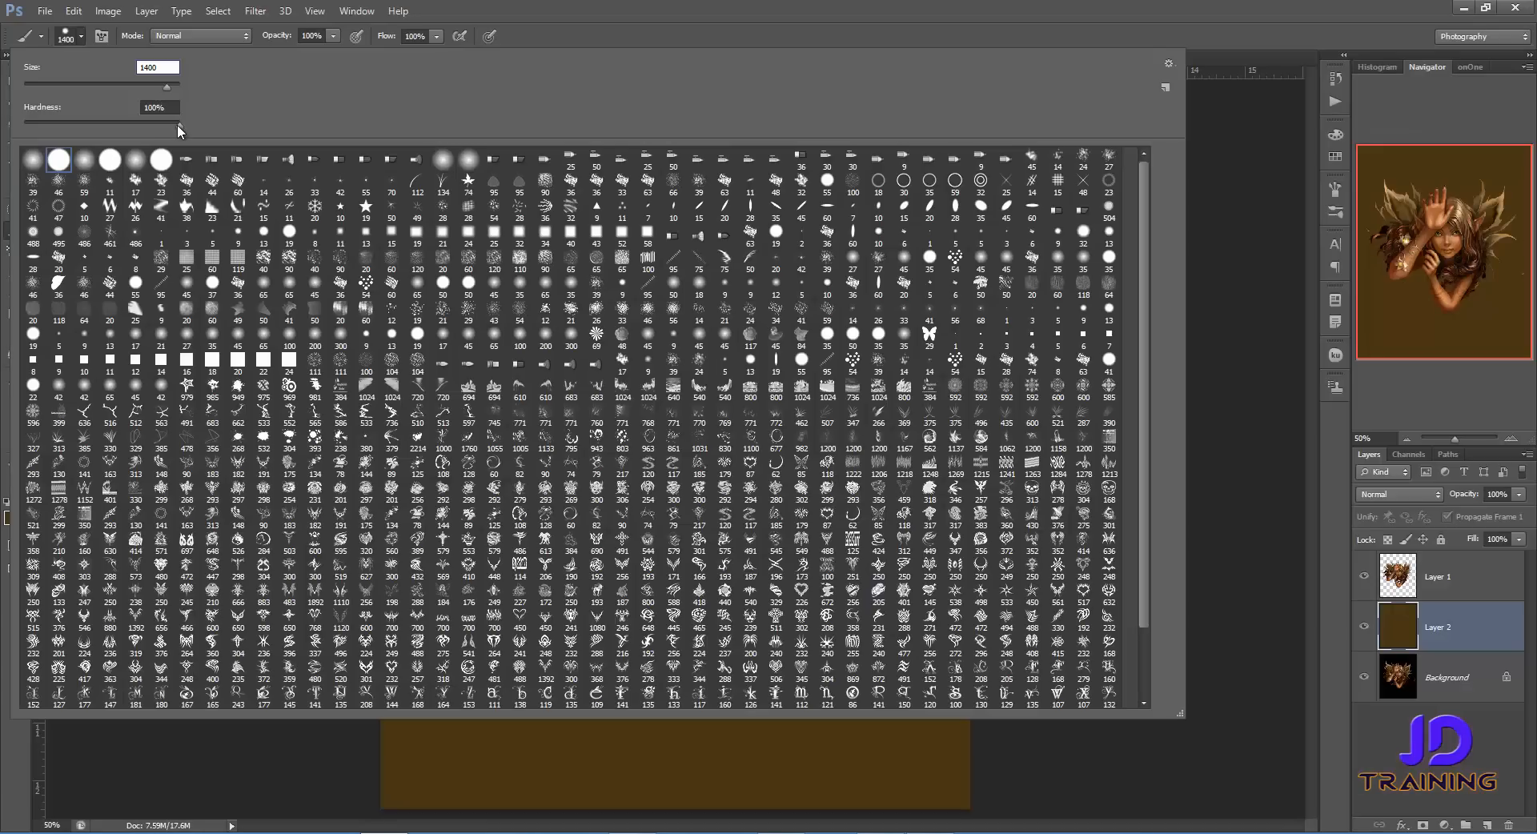
drag(1034, 727, 76, 674)
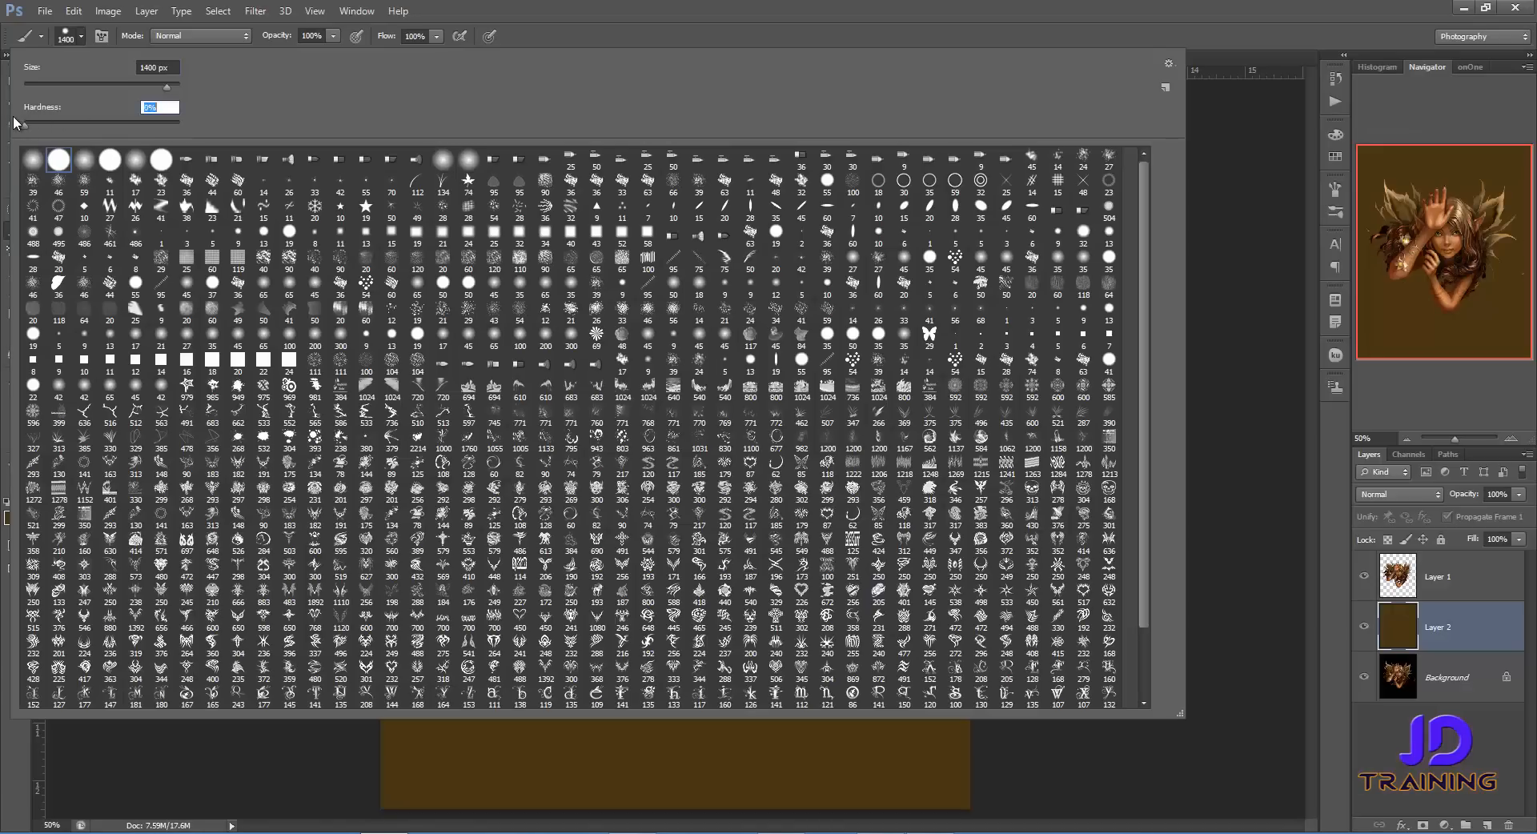
click(610, 46)
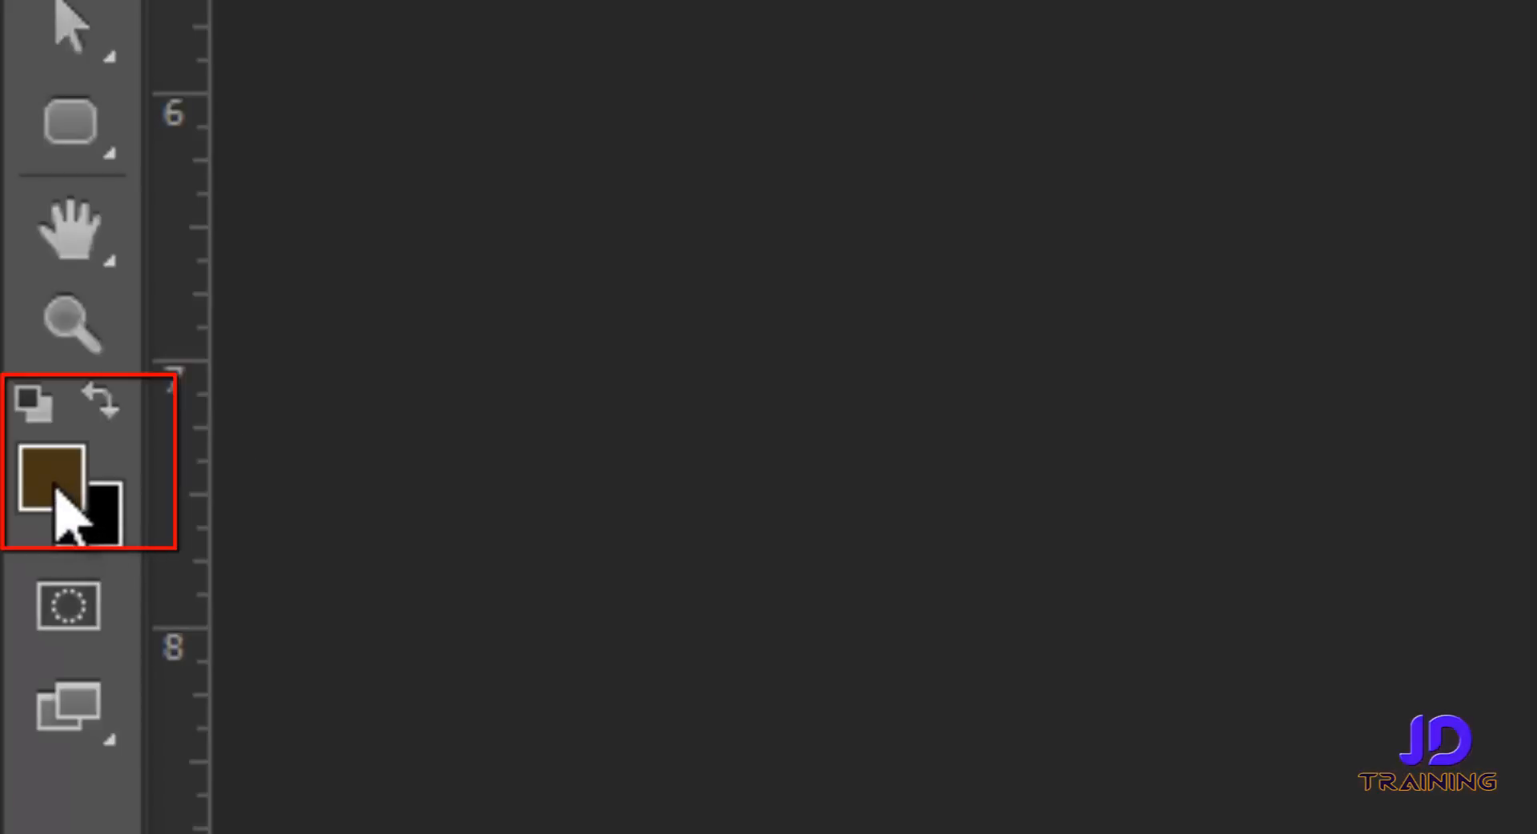
Step: Paint a soft glow behind the fairy on the brown layer with two white brush dabs in Color Dodge mode
click(21, 405)
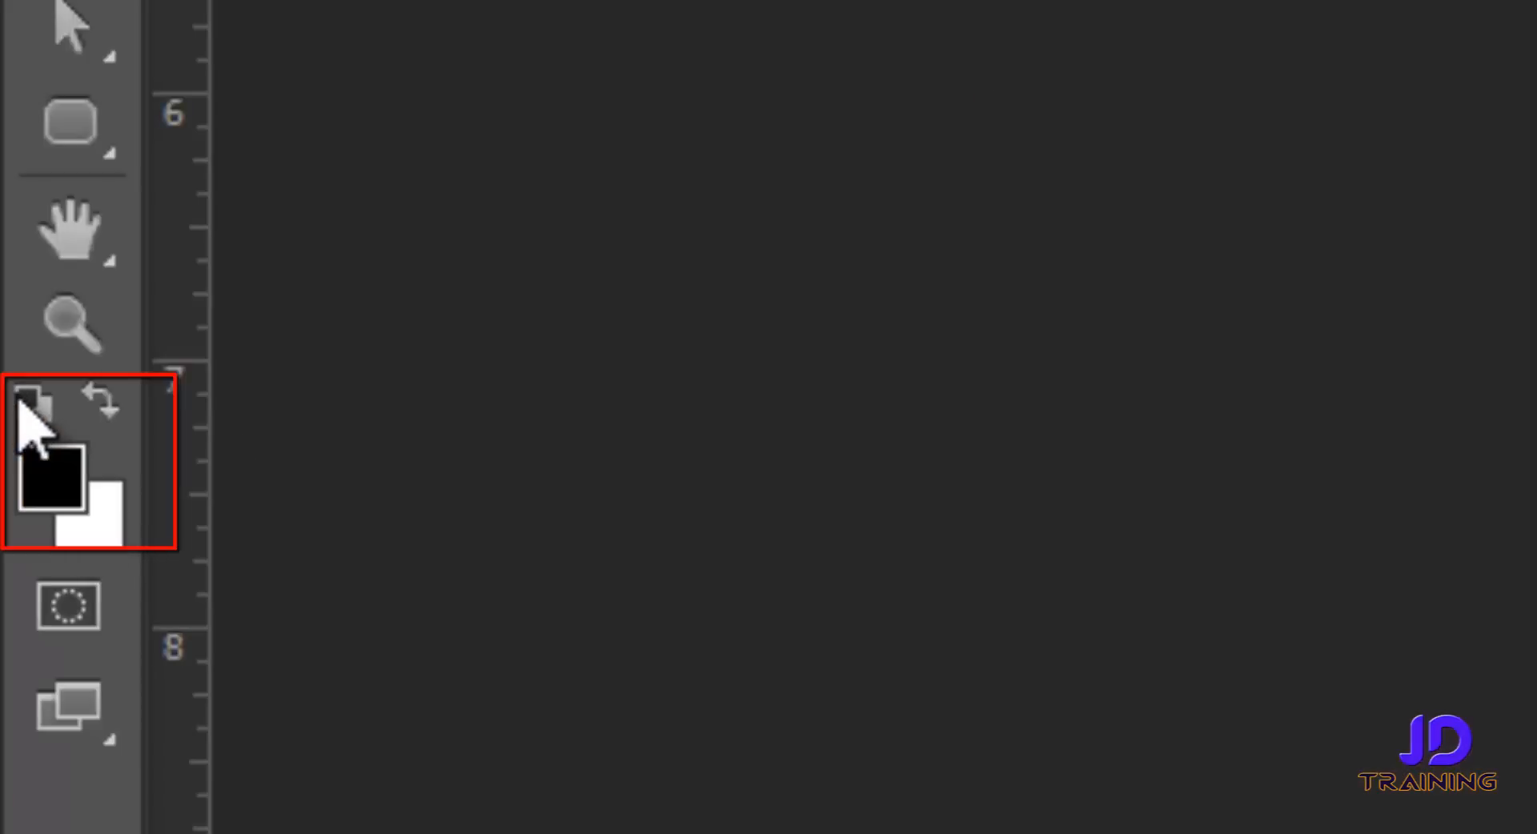
click(100, 400)
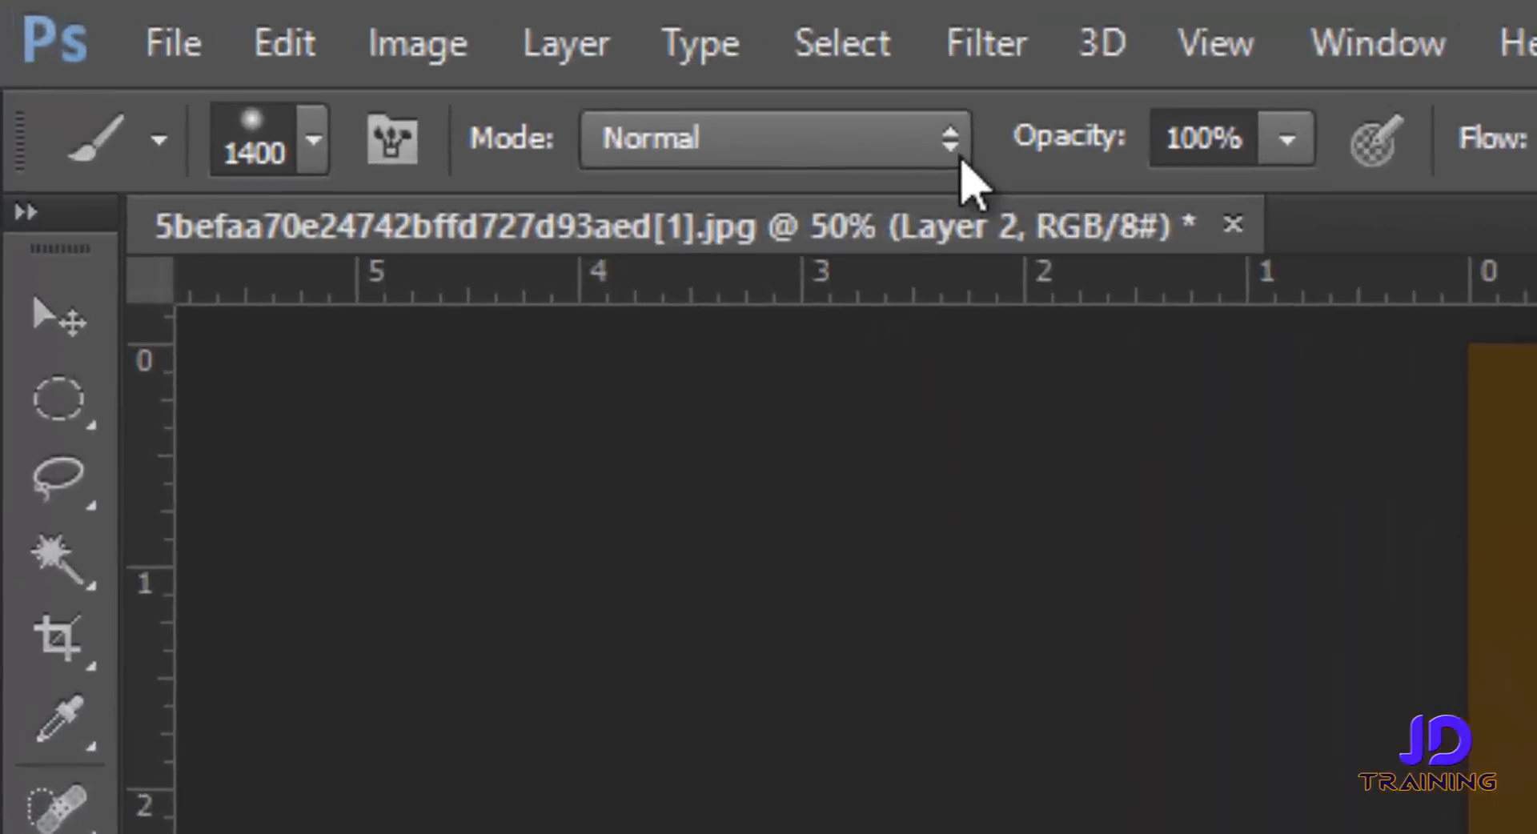
click(961, 159)
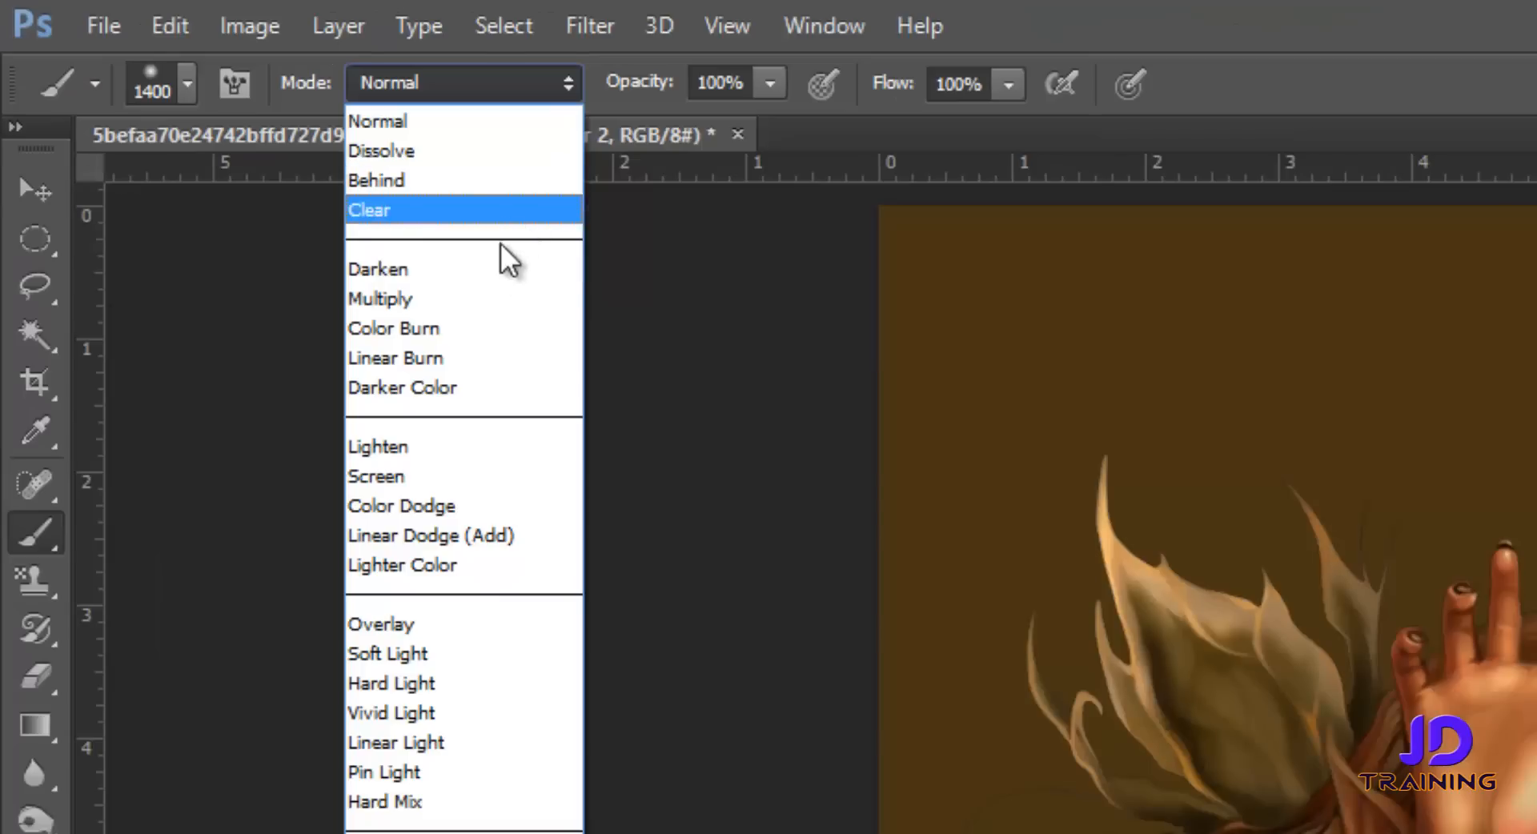
click(438, 505)
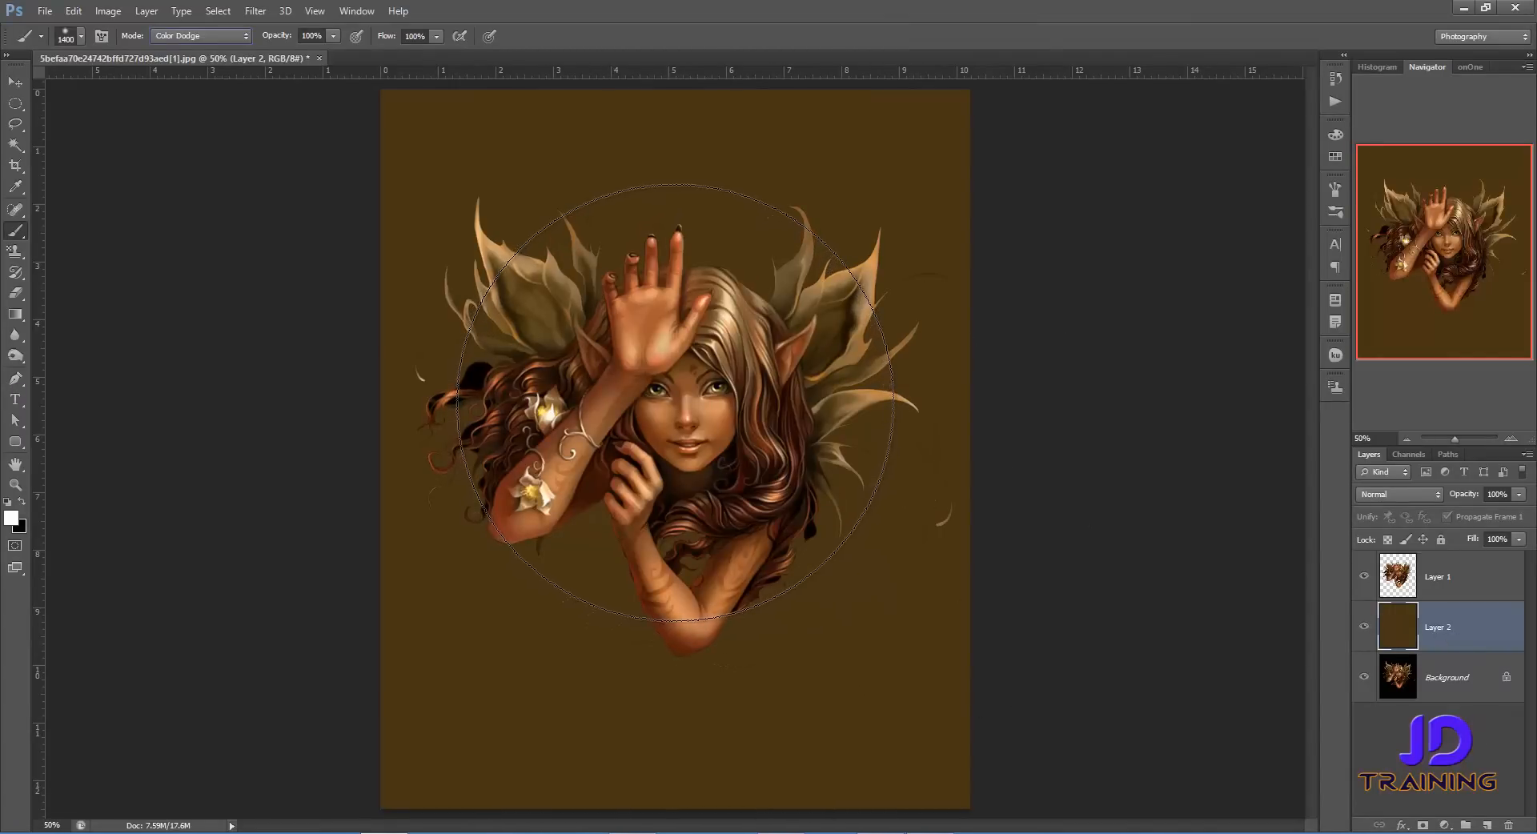
click(675, 403)
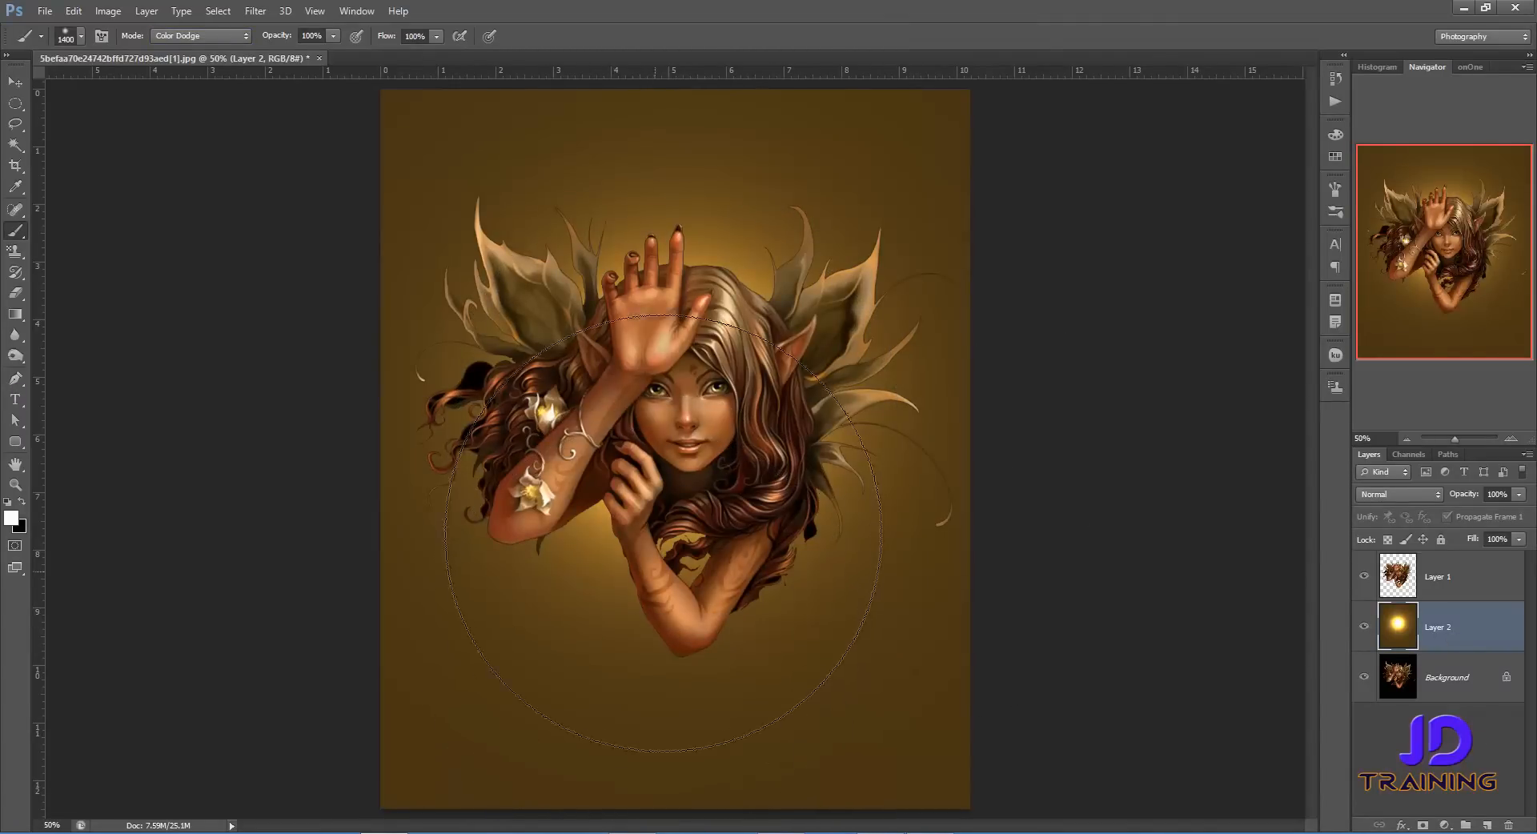
click(675, 430)
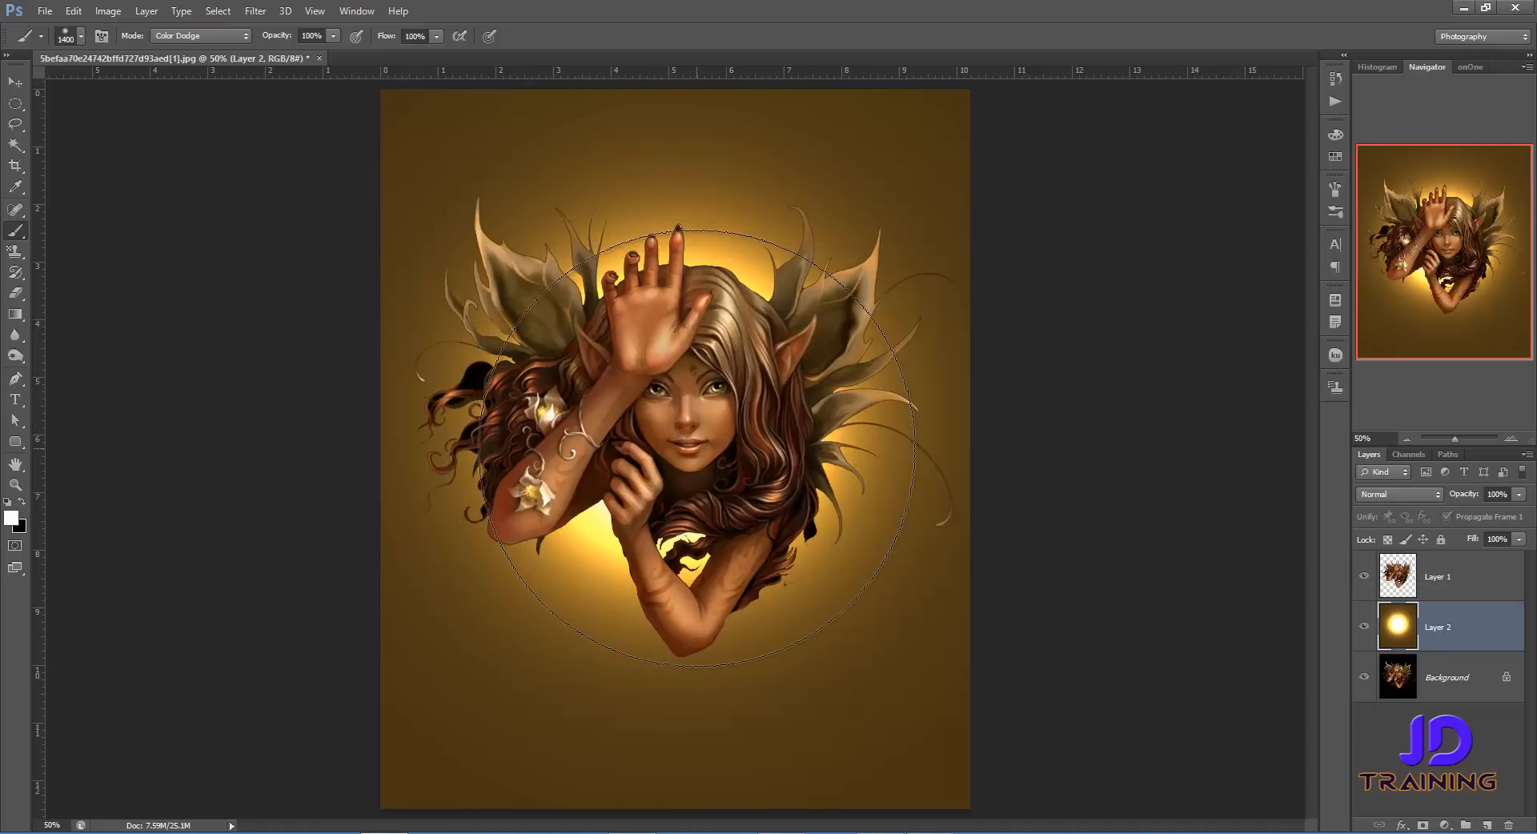
Step: Shrink the brush strongly over the fairy's face and enlarge it again to 1100 px
key(bracketleft)
key(bracketleft)
key(bracketleft)
key(bracketleft)
key(bracketleft)
key(bracketleft)
key(bracketleft)
key(bracketleft)
key(bracketleft)
key(bracketleft)
key(bracketleft)
key(bracketleft)
key(bracketleft)
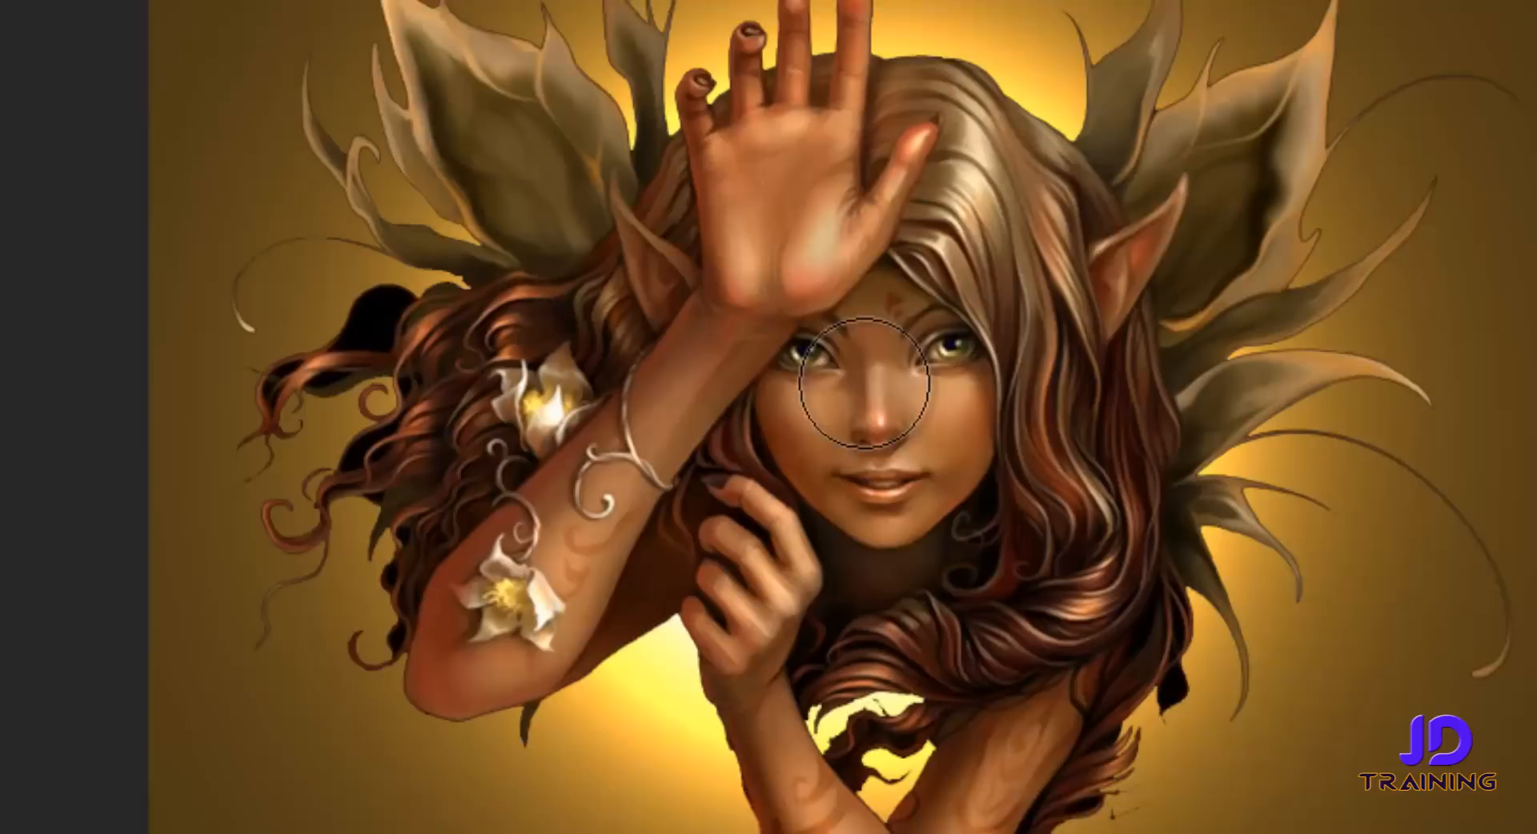
key(bracketright)
key(bracketright)
key(bracketright)
key(bracketright)
key(bracketright)
key(bracketright)
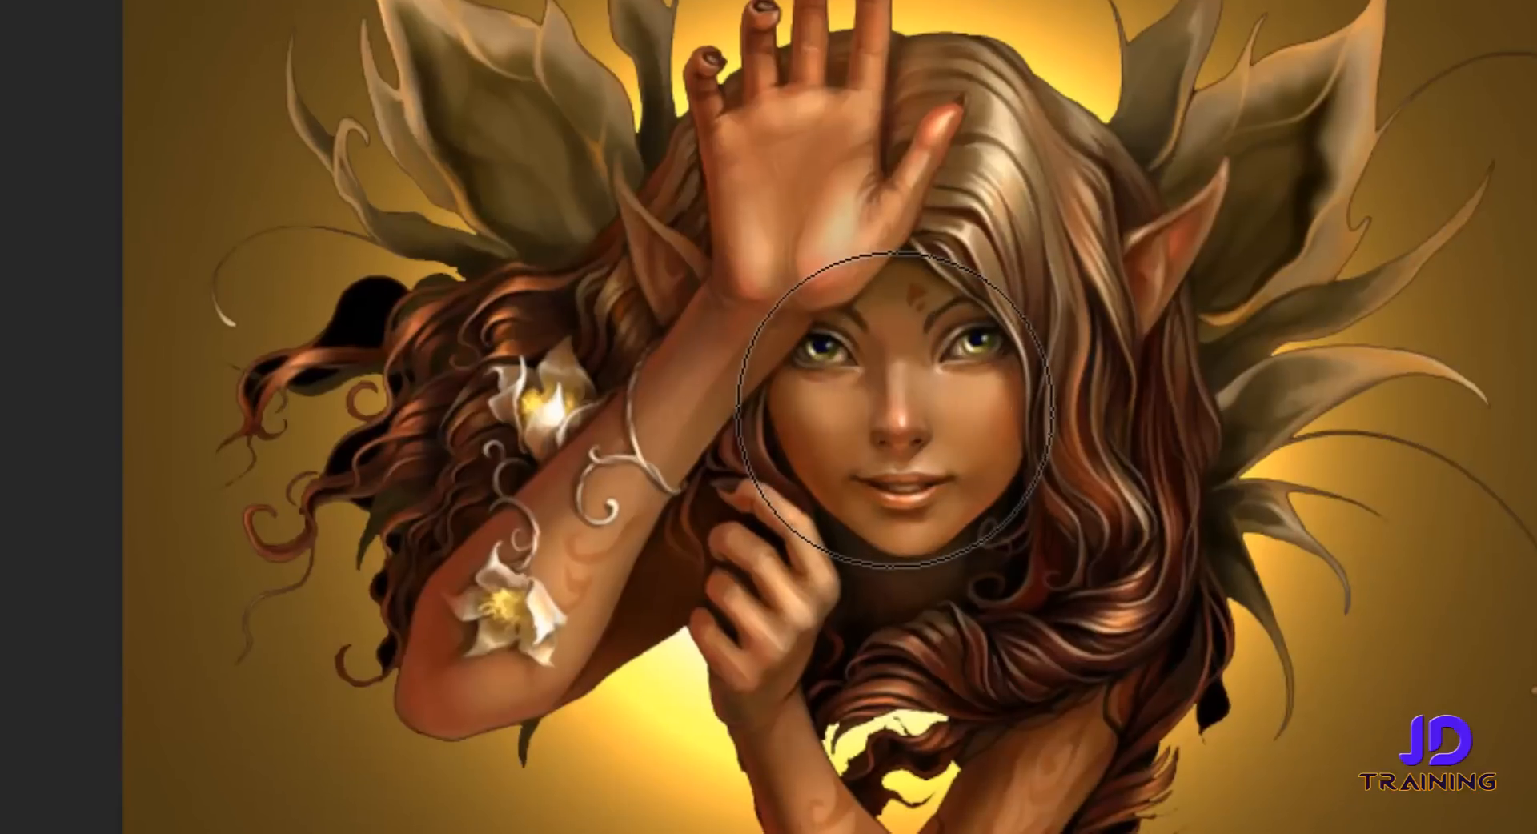
key(bracketright)
key(bracketright)
key(bracketright)
key(bracketright)
key(bracketright)
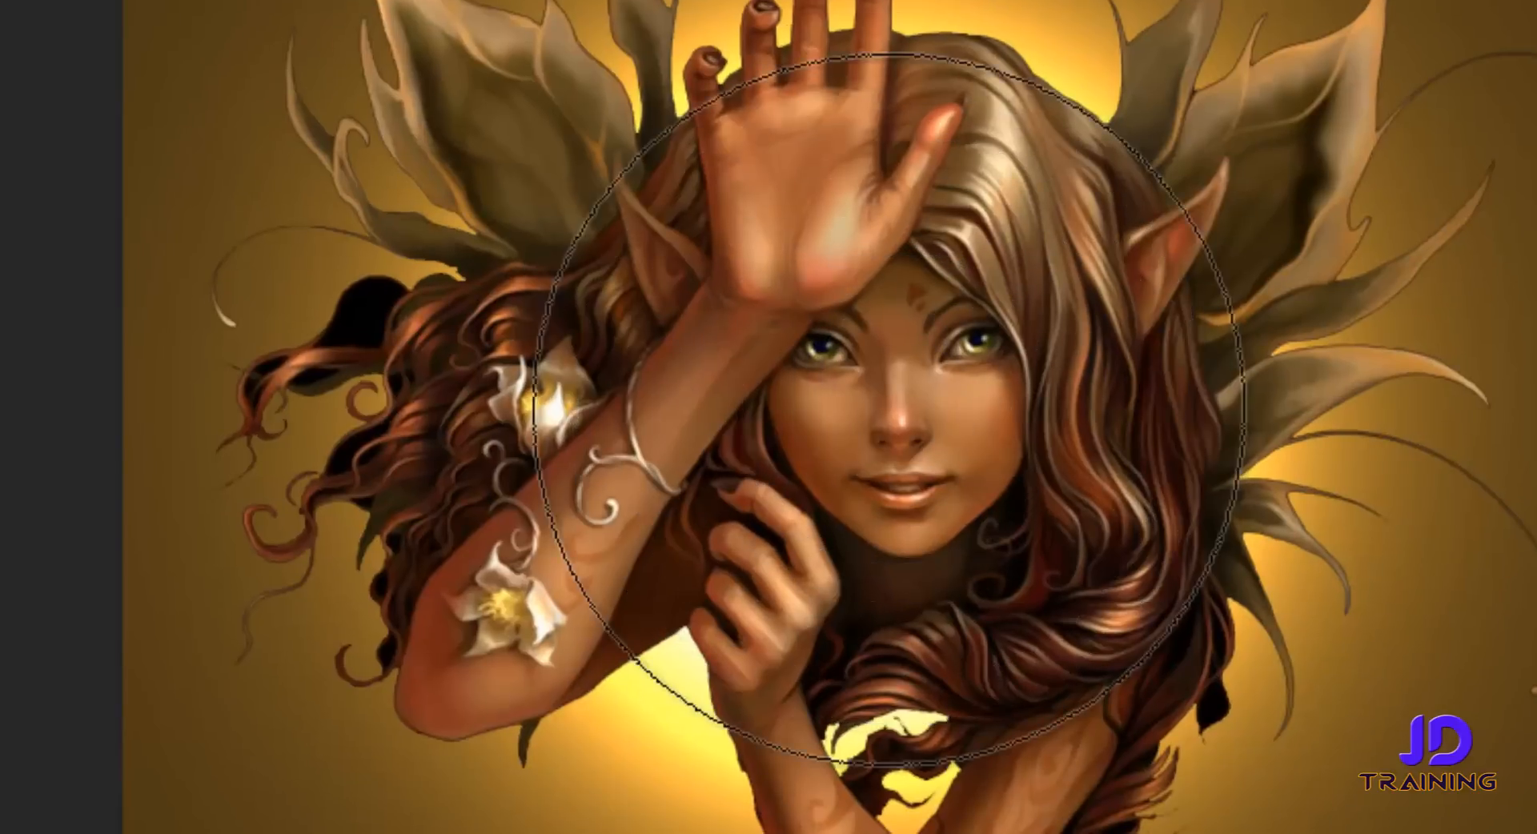
key(bracketright)
key(bracketright)
key(bracketright)
key(bracketright)
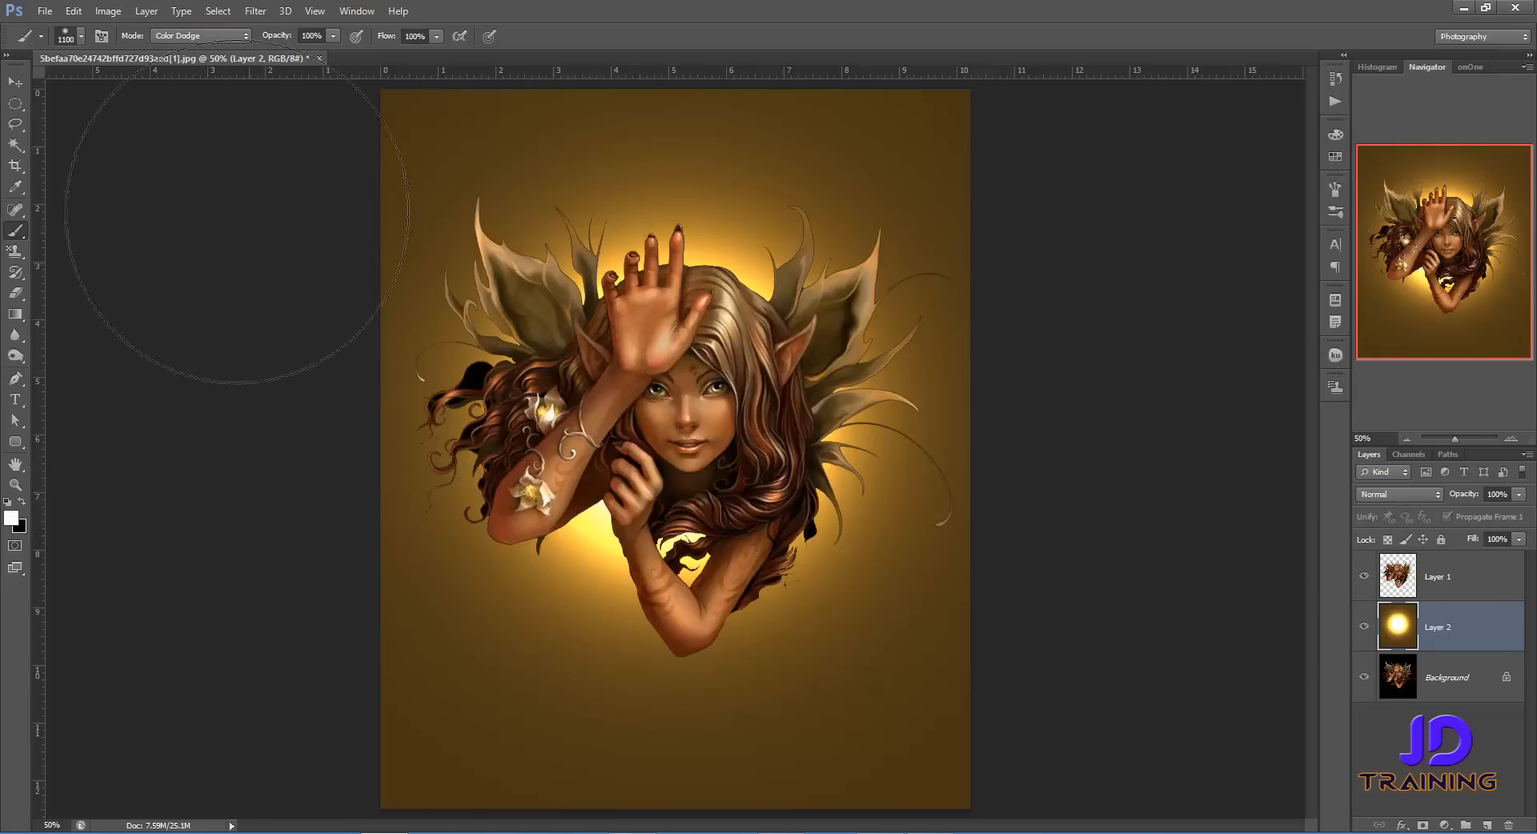
Step: Stamp a light burst behind the fairy's face with the Starburst - Large brush at 2200 px
click(83, 36)
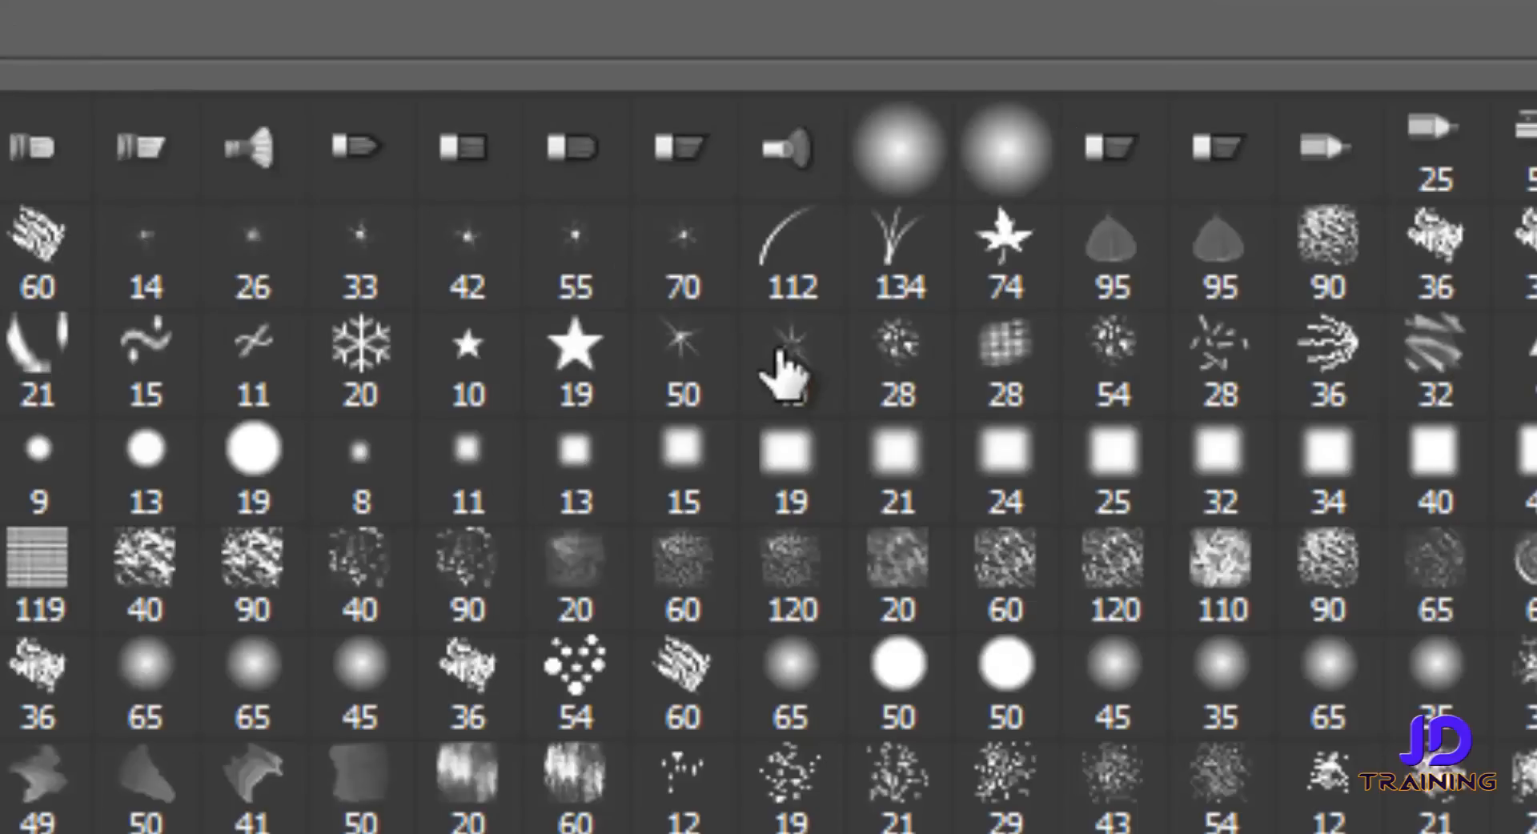
click(781, 341)
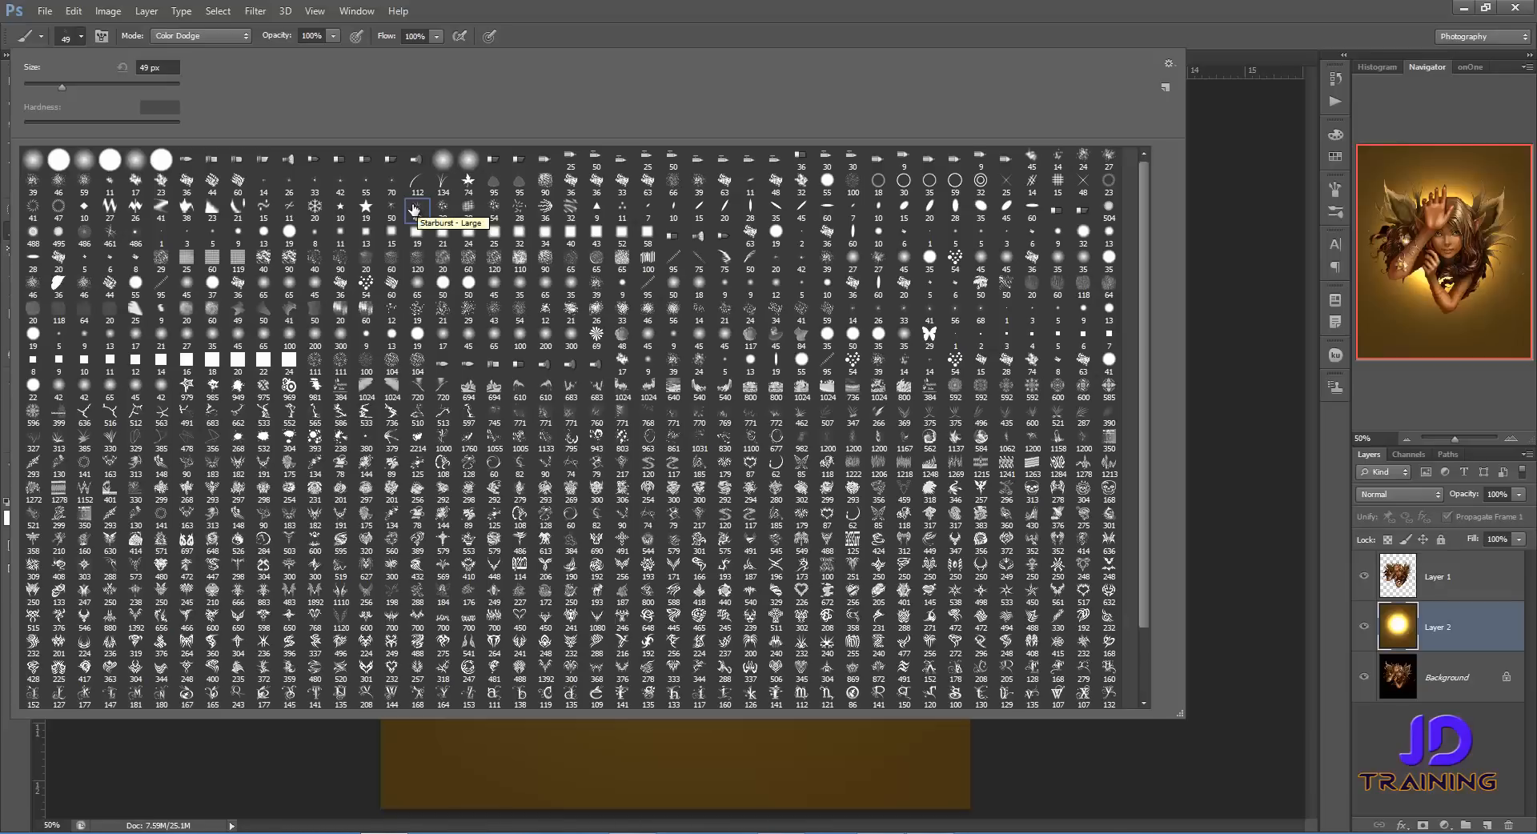
click(1217, 27)
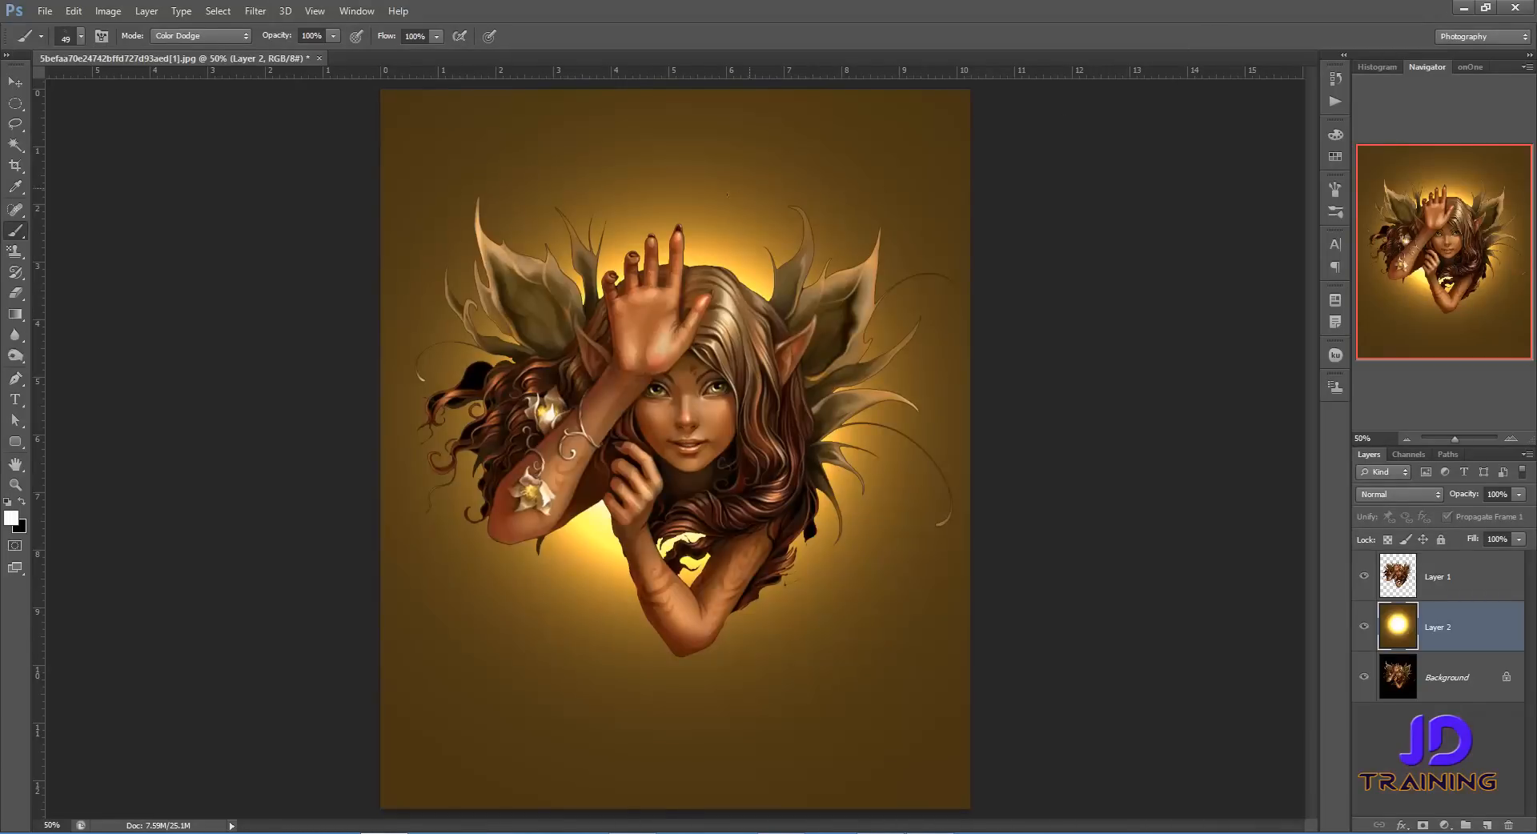
click(80, 35)
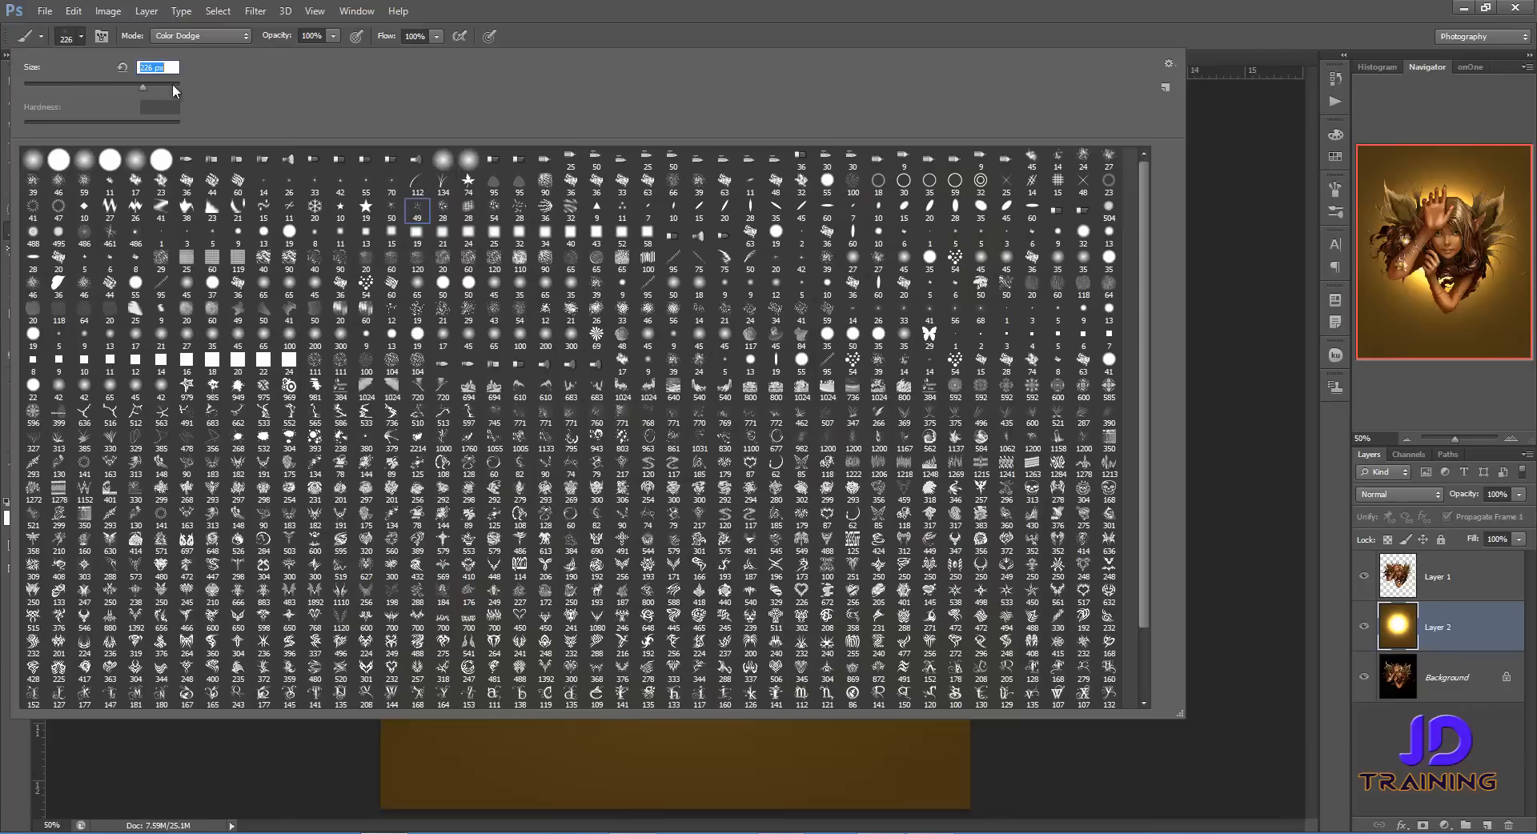
text(2200)
key(Return)
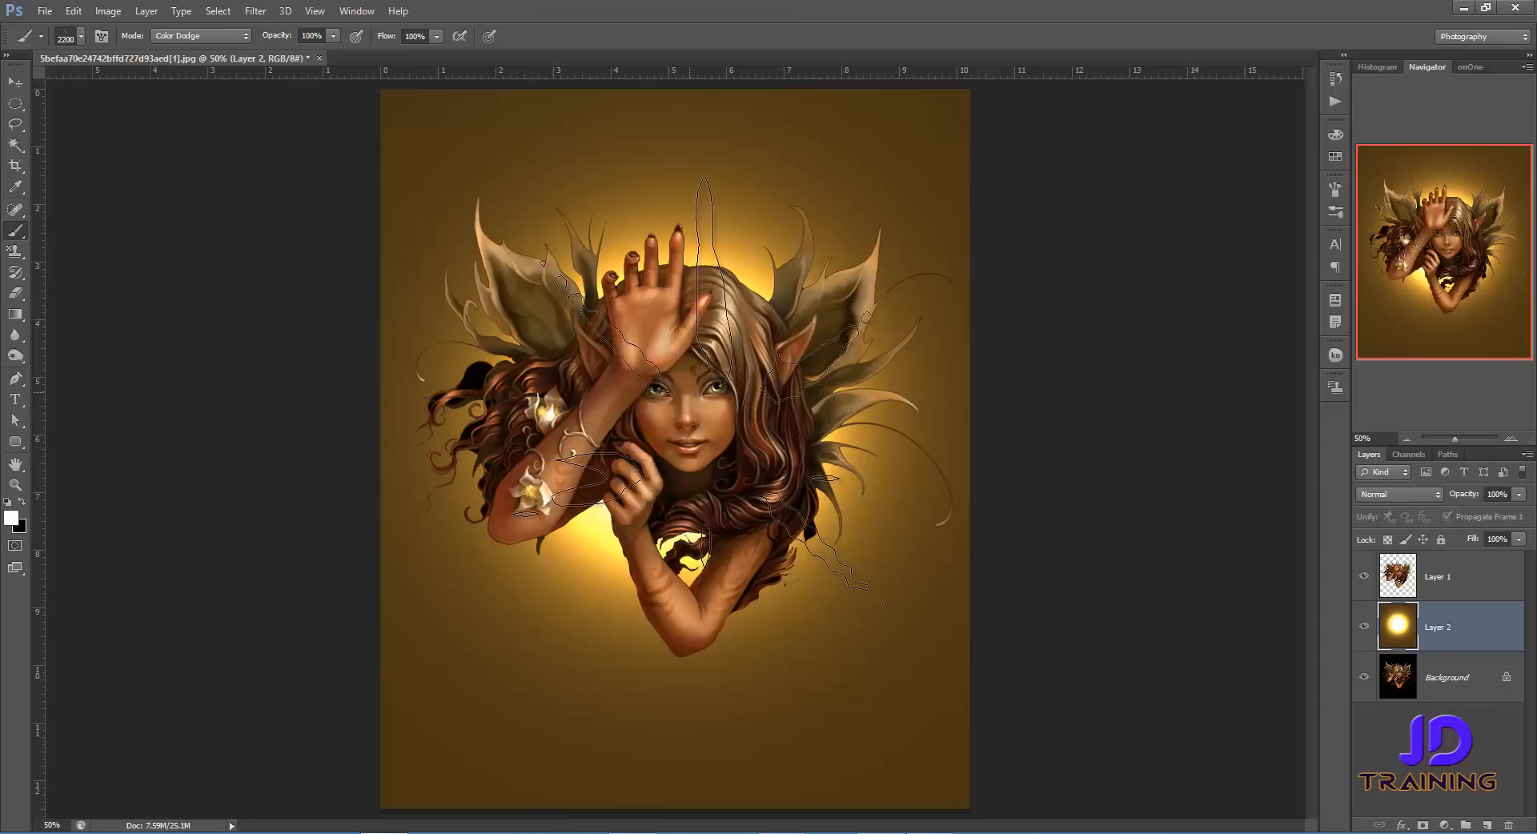
click(679, 396)
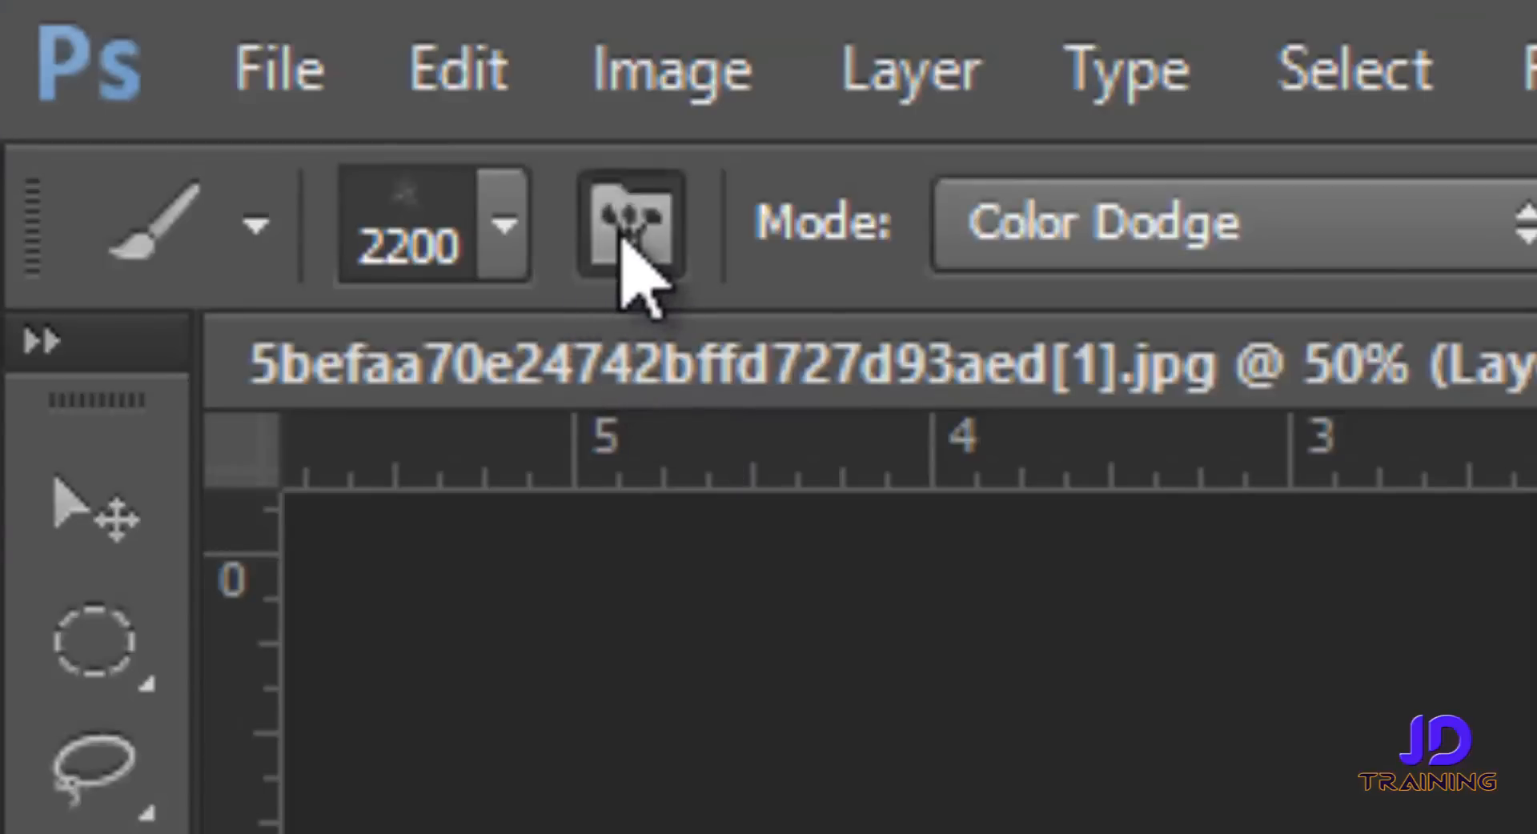
Step: Stamp two more starbursts behind the fairy with the brush tip angled at 90° and at -91°
click(625, 244)
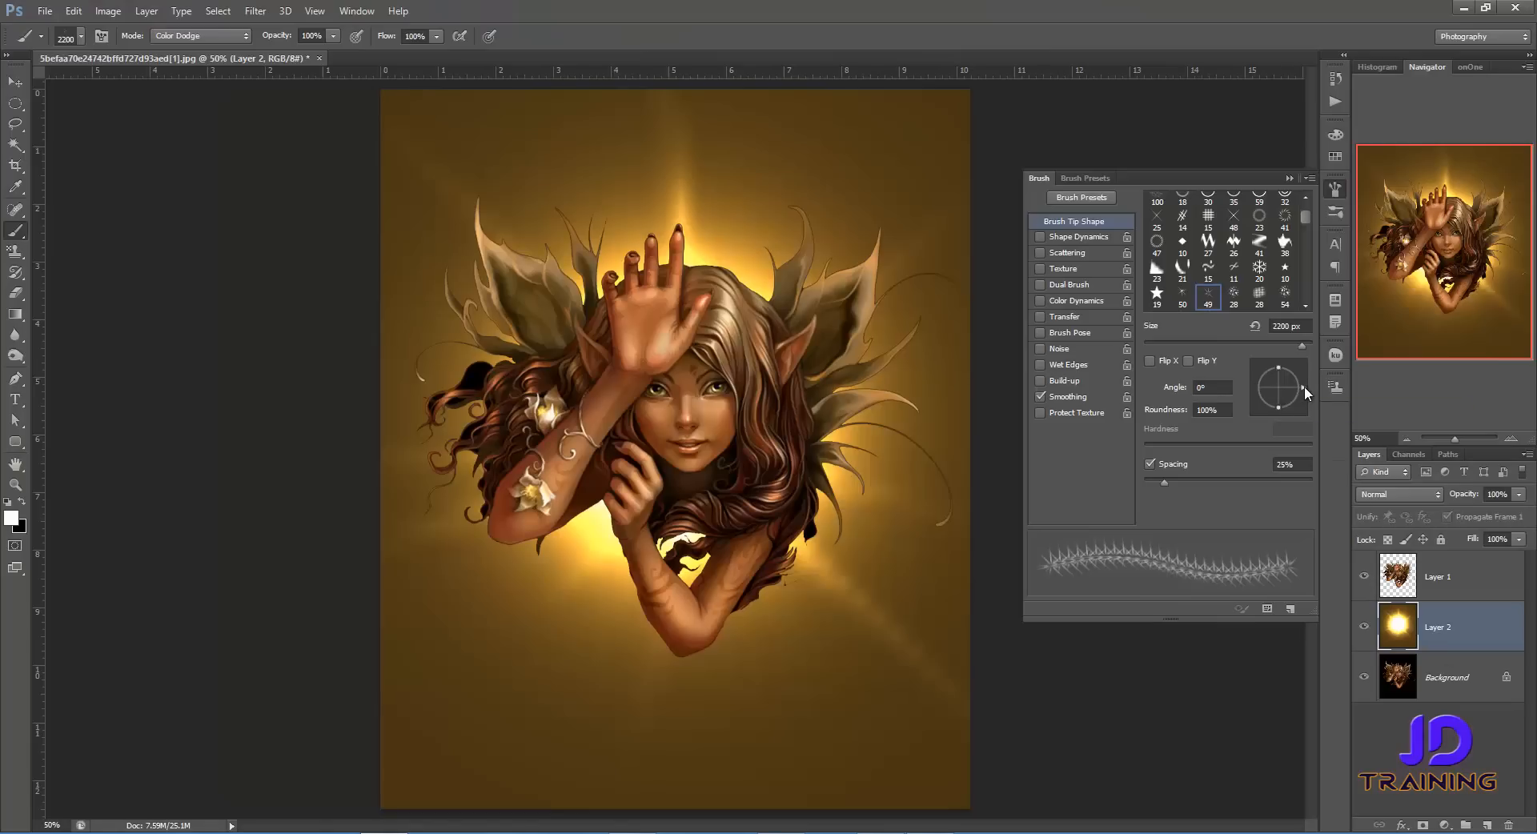
drag(1304, 387, 1279, 362)
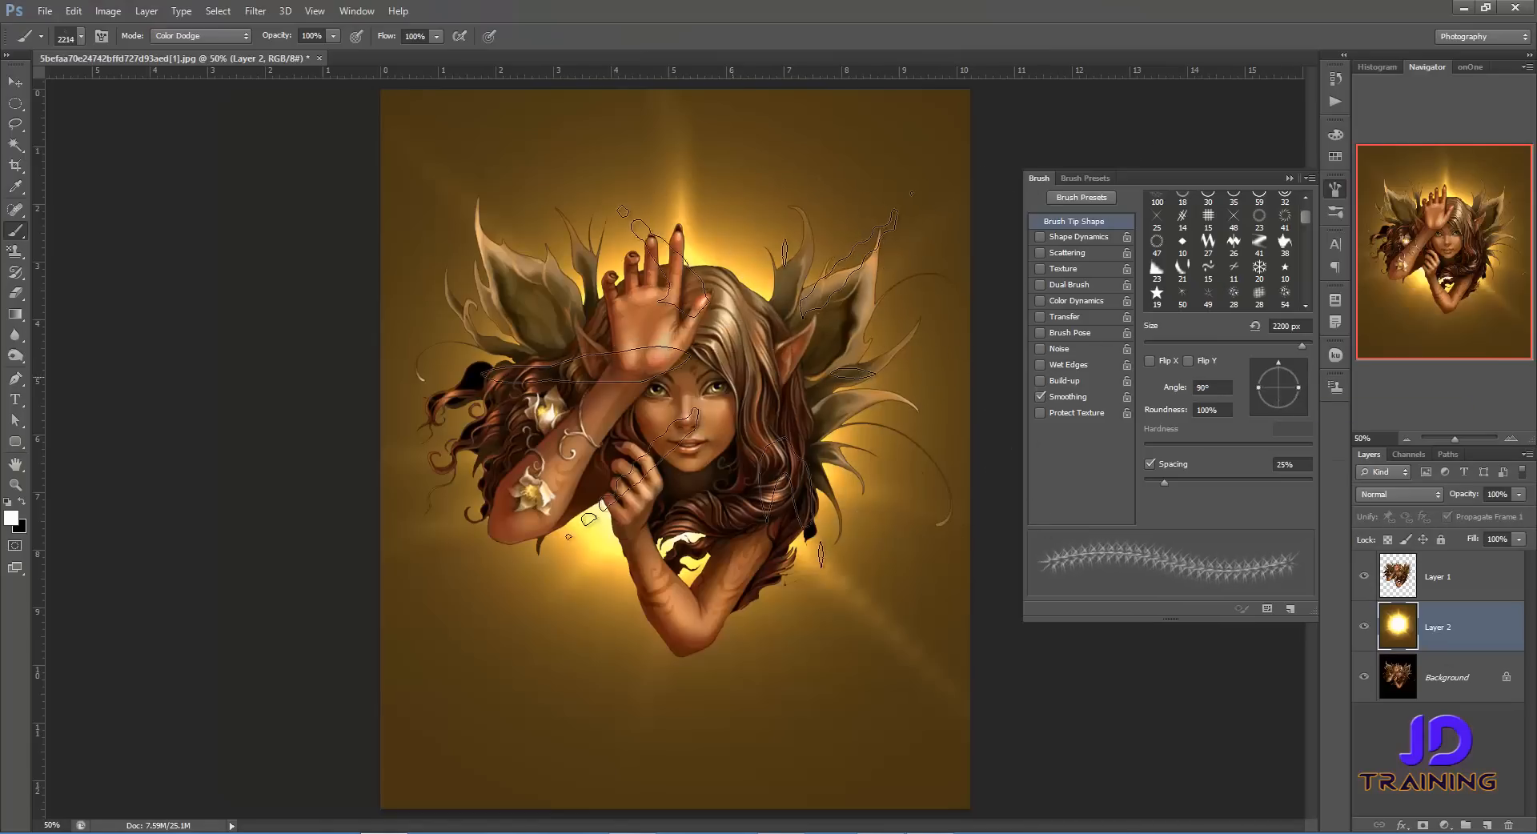
click(683, 404)
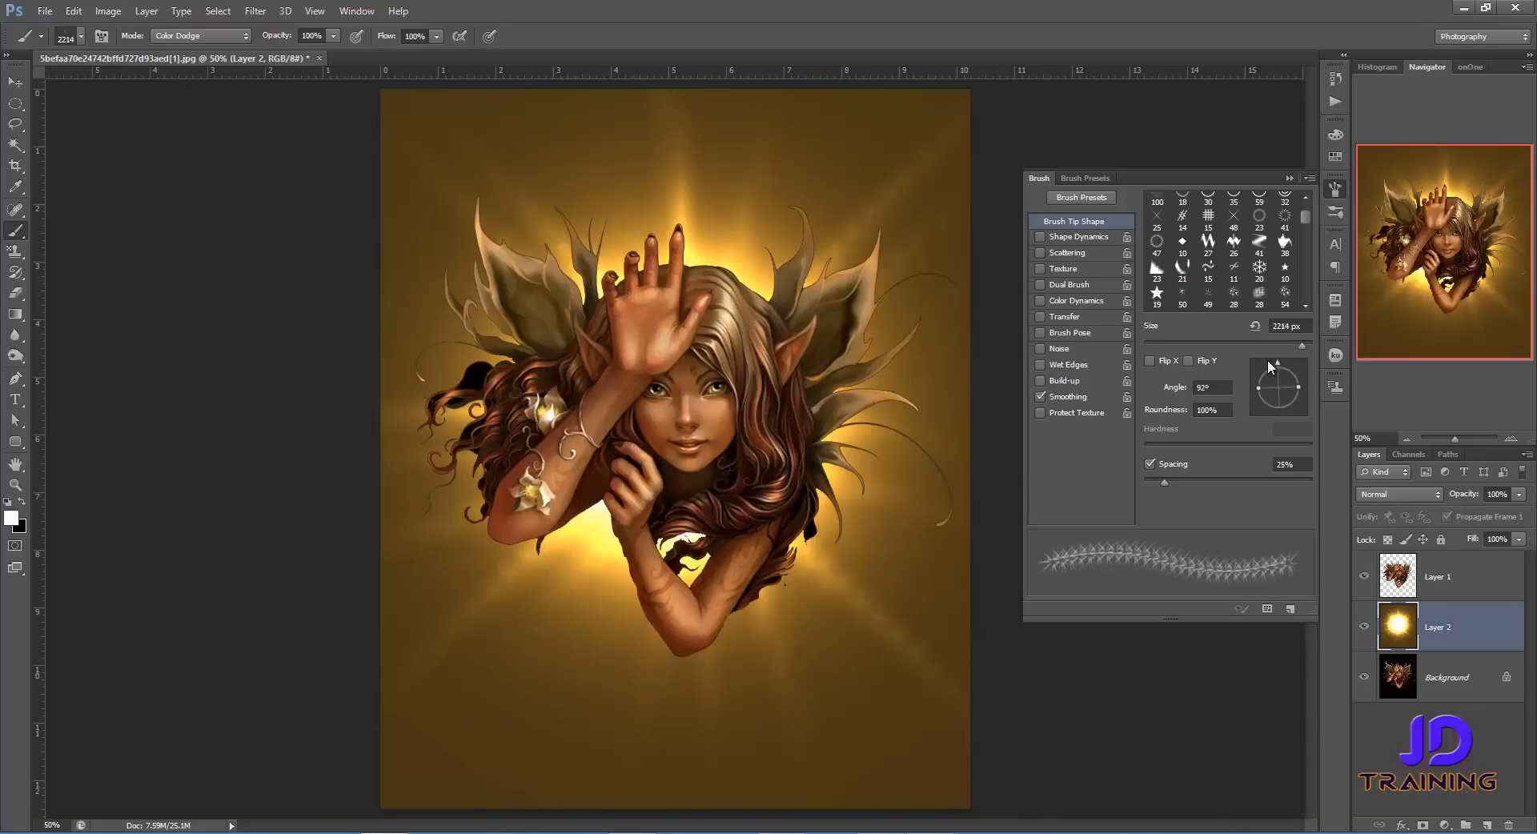
drag(1269, 367, 1278, 416)
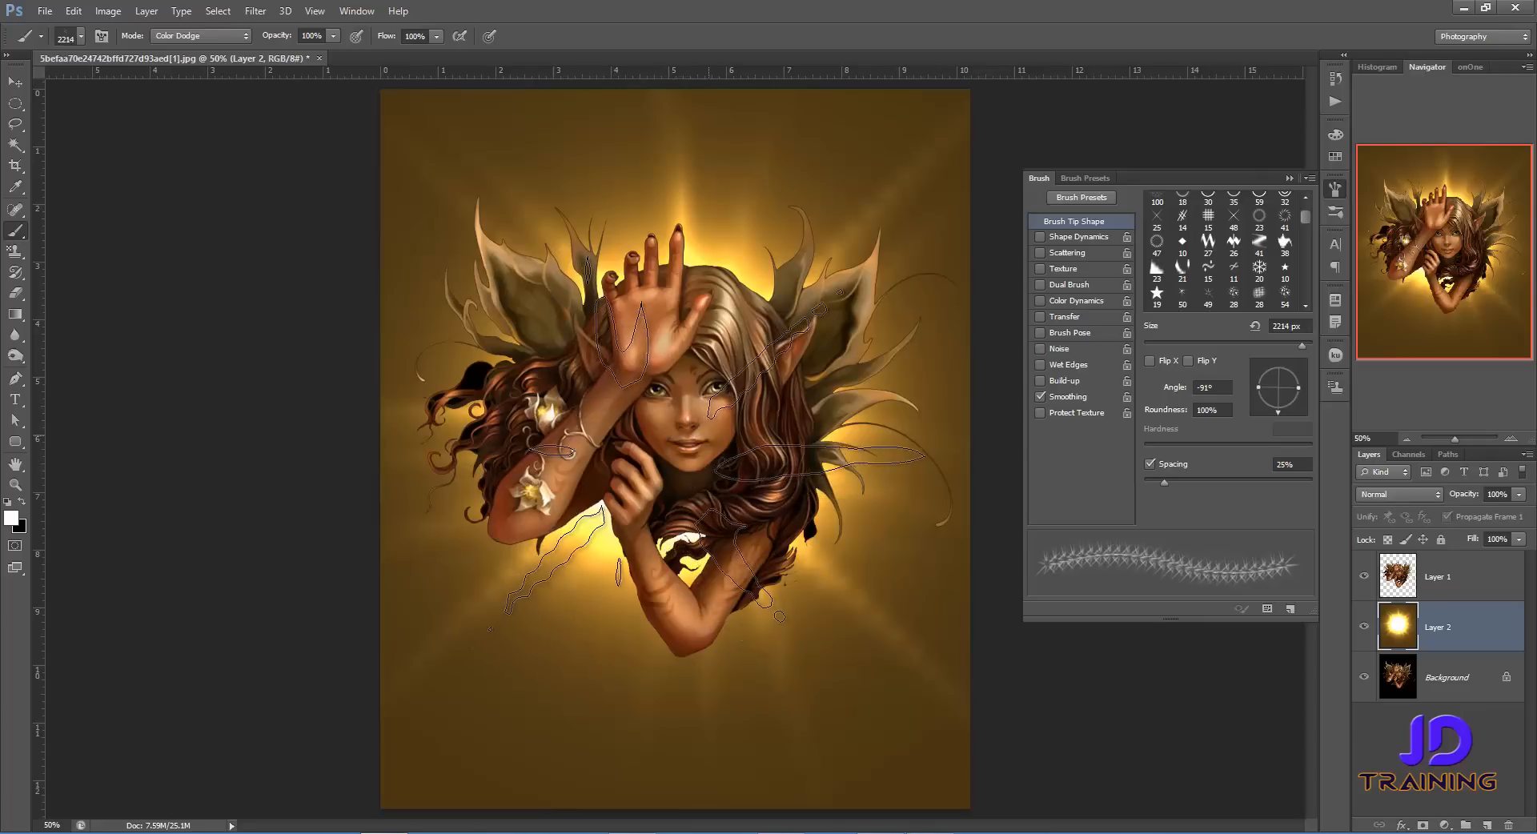
click(697, 418)
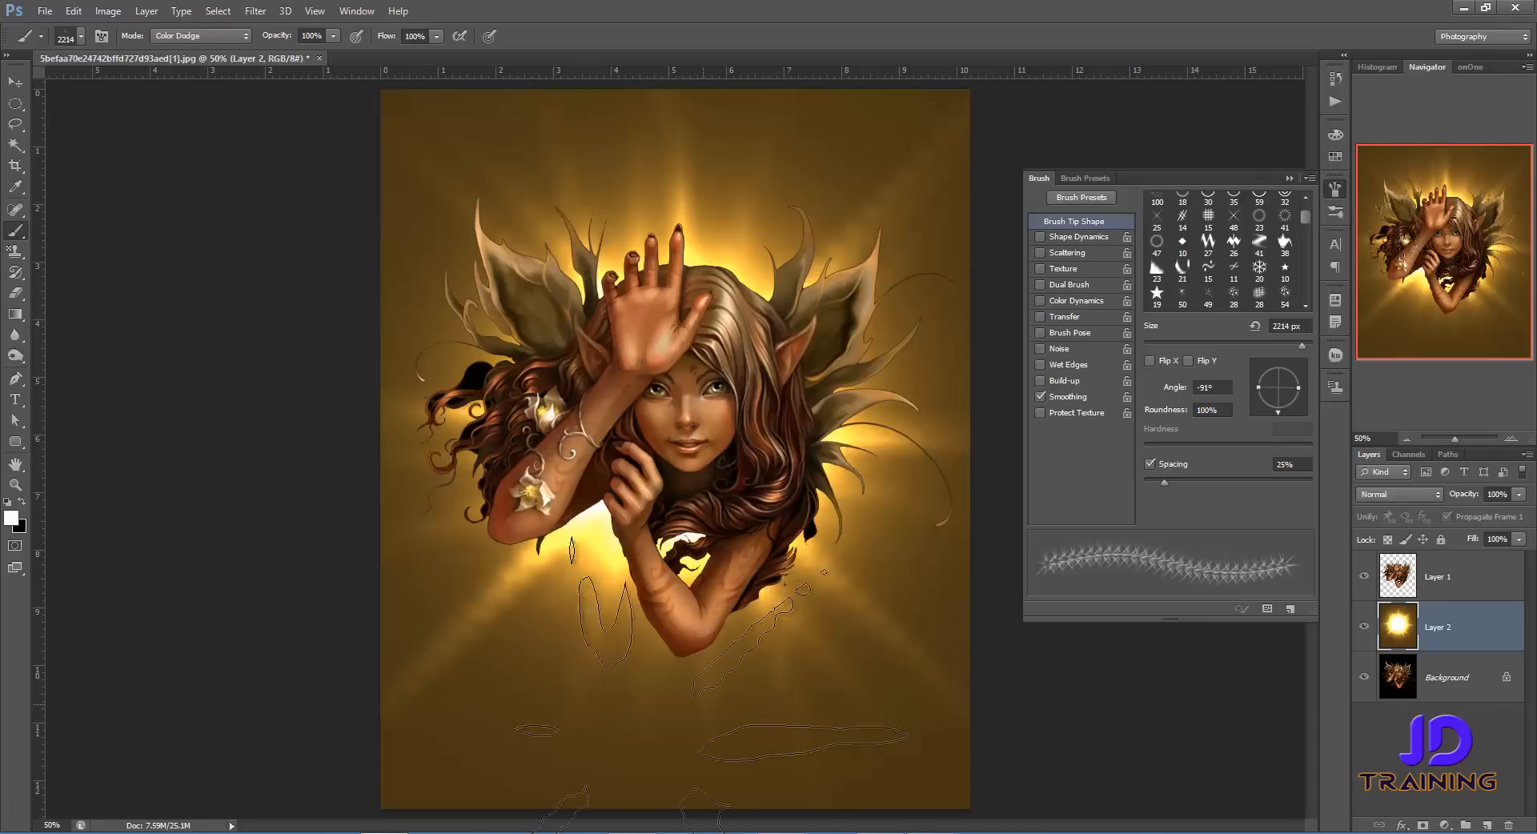
click(1289, 178)
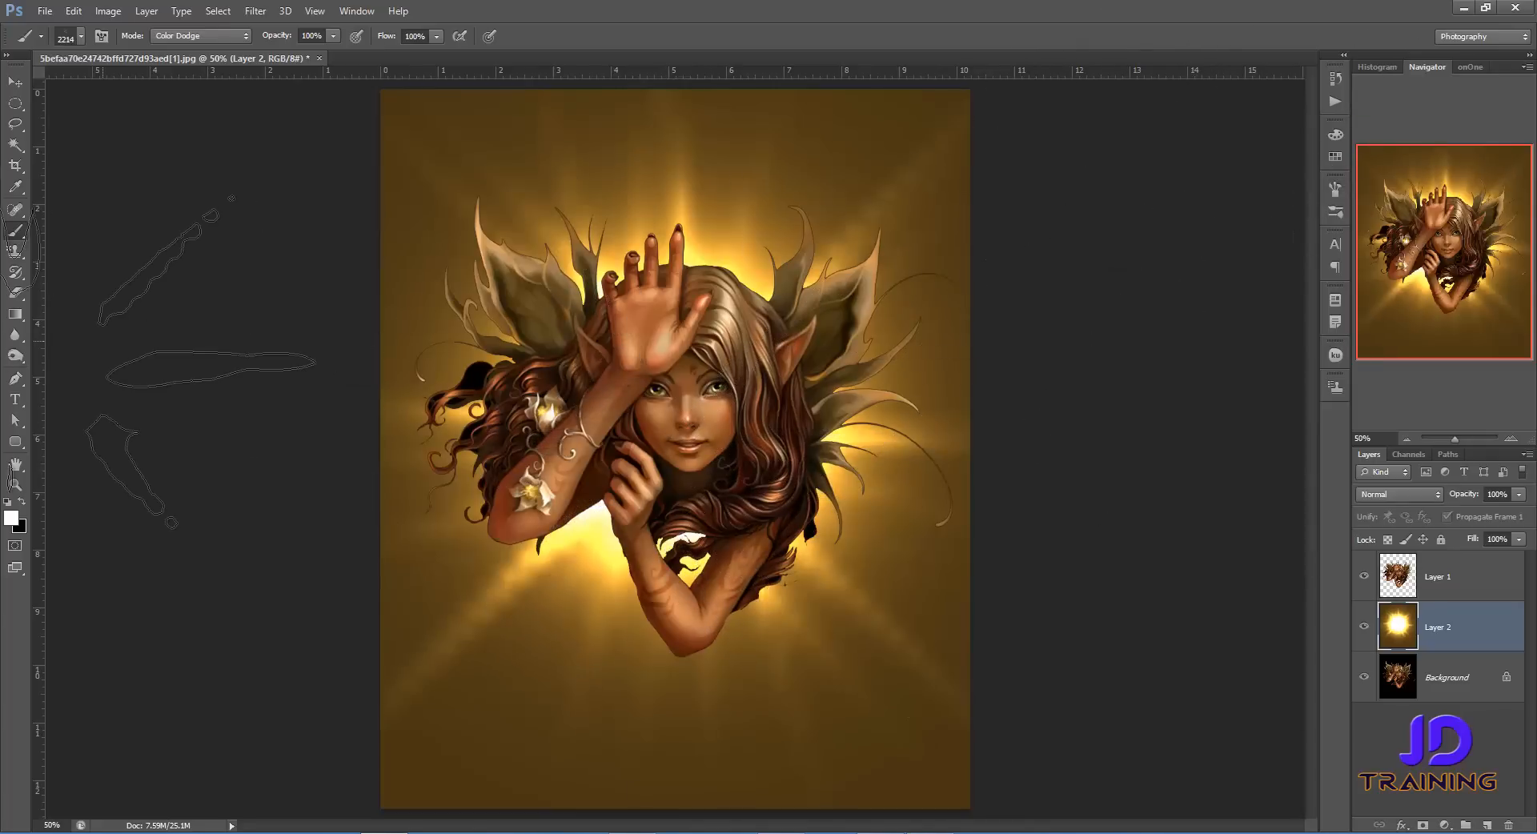